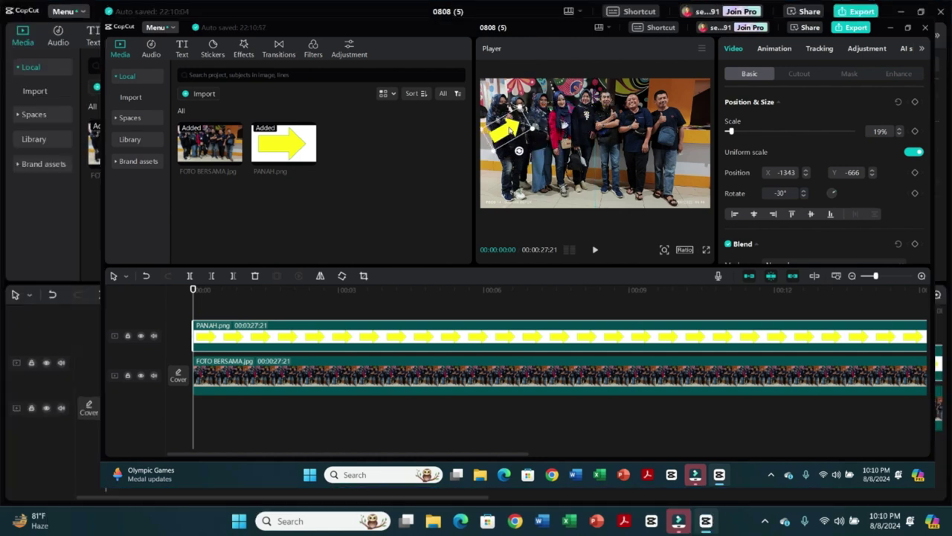
- Move the arrow to the photo's lower left, tune the Chroma key strength, and shrink it
{"action": "left_click_drag", "start_coordinate": [510, 129], "coordinate": [509, 194]}
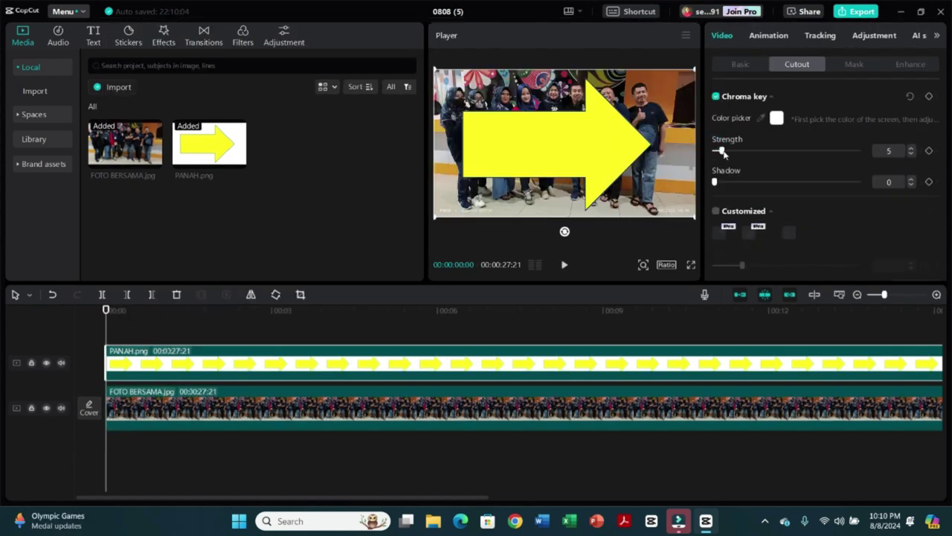
{"action": "left_click_drag", "start_coordinate": [726, 151], "coordinate": [740, 156]}
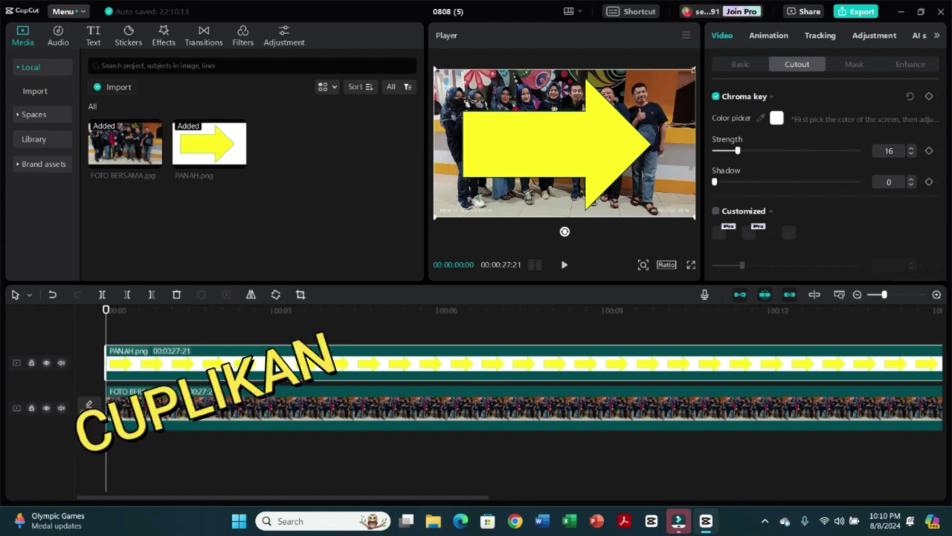
{"action": "left_click_drag", "start_coordinate": [694, 69], "coordinate": [651, 94]}
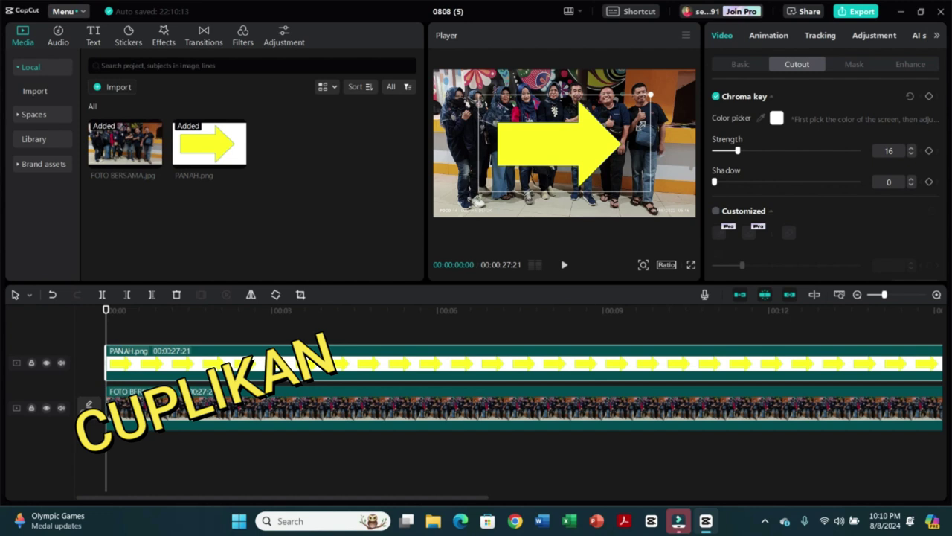
- Scale the arrow to 19%, rotate it -30°, and add position keyframes along the timeline
{"action": "left_click", "coordinate": [740, 64]}
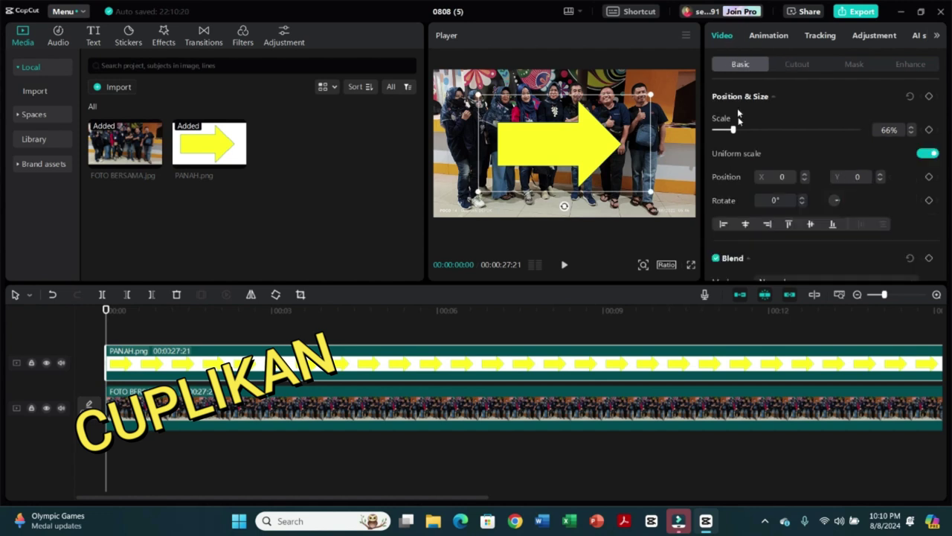
{"action": "left_click_drag", "start_coordinate": [735, 132], "coordinate": [719, 136]}
{"action": "left_click_drag", "start_coordinate": [565, 174], "coordinate": [579, 169]}
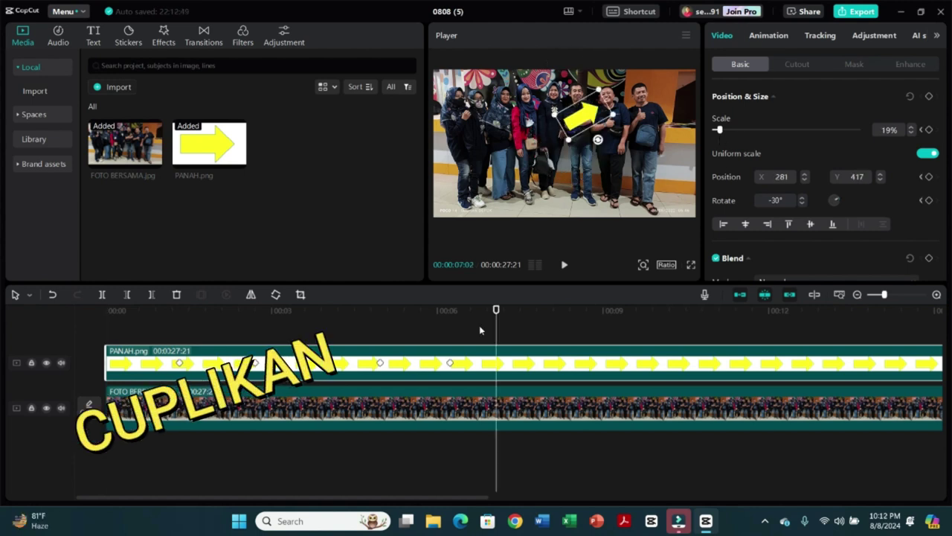
{"action": "left_click", "coordinate": [929, 98]}
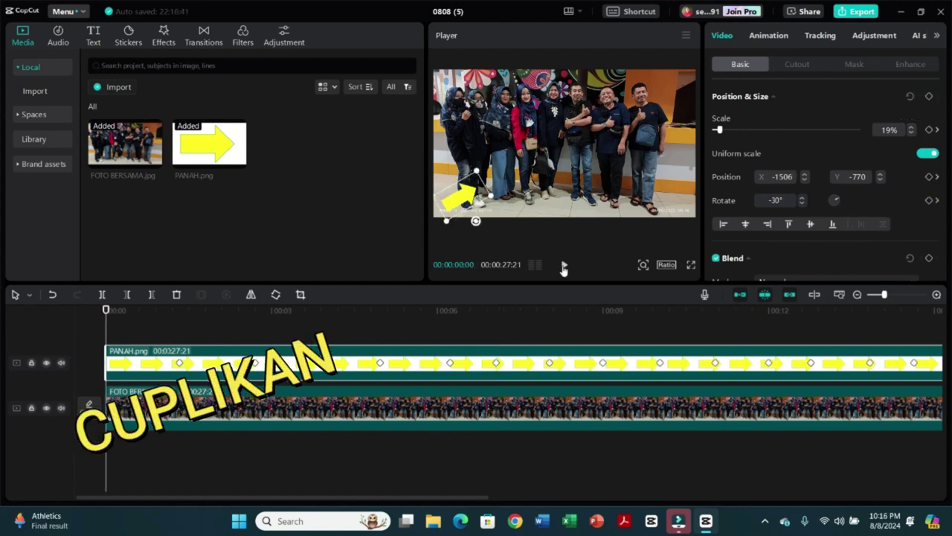
{"action": "left_click", "coordinate": [564, 265]}
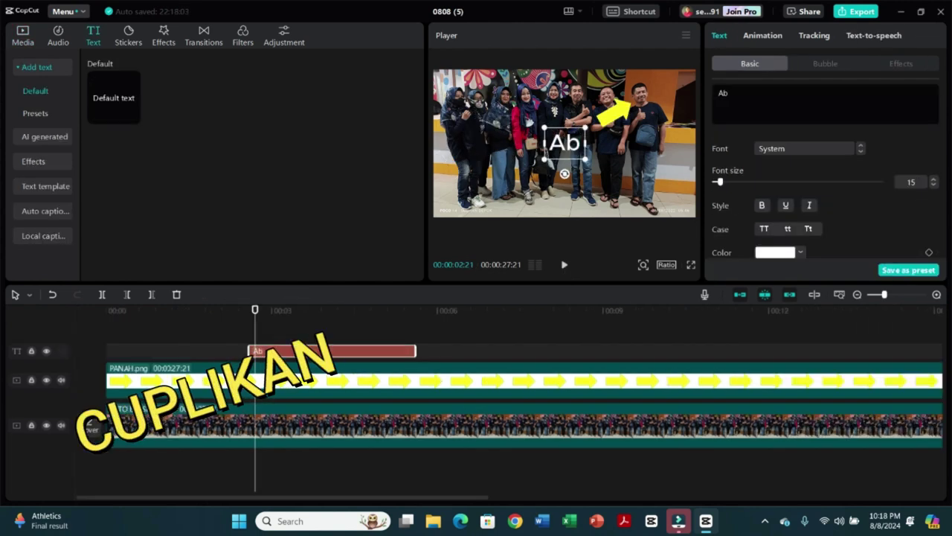
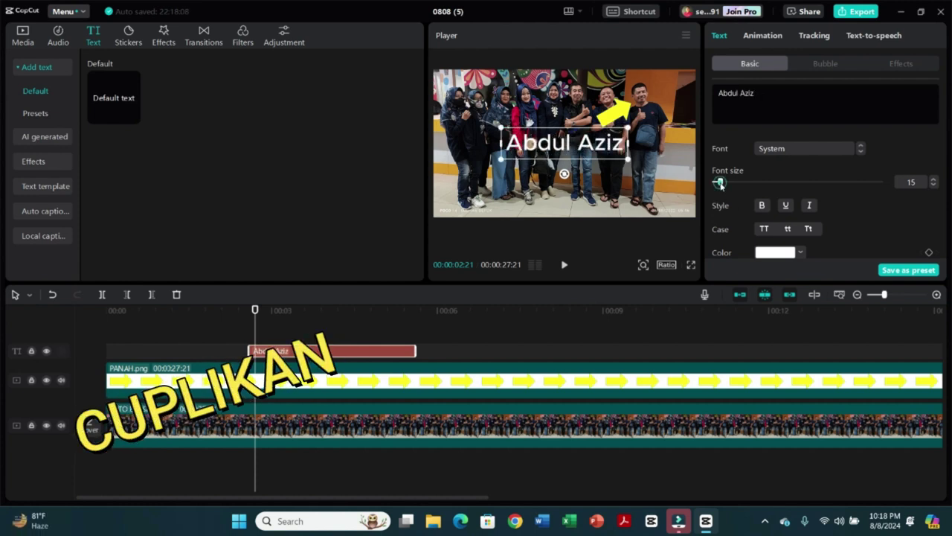
- Enter the person's name as a text label, adjust its font size, and apply the yellow preset style
{"action": "mouse_move", "coordinate": [720, 184]}
{"action": "left_mouse_down"}
{"action": "mouse_move", "coordinate": [746, 184]}
{"action": "mouse_move", "coordinate": [706, 193]}
{"action": "mouse_move", "coordinate": [721, 187]}
{"action": "left_mouse_up"}
{"action": "scroll", "coordinate": [825, 186], "scroll_direction": "down", "scroll_amount": 5}
{"action": "left_click", "coordinate": [927, 155]}
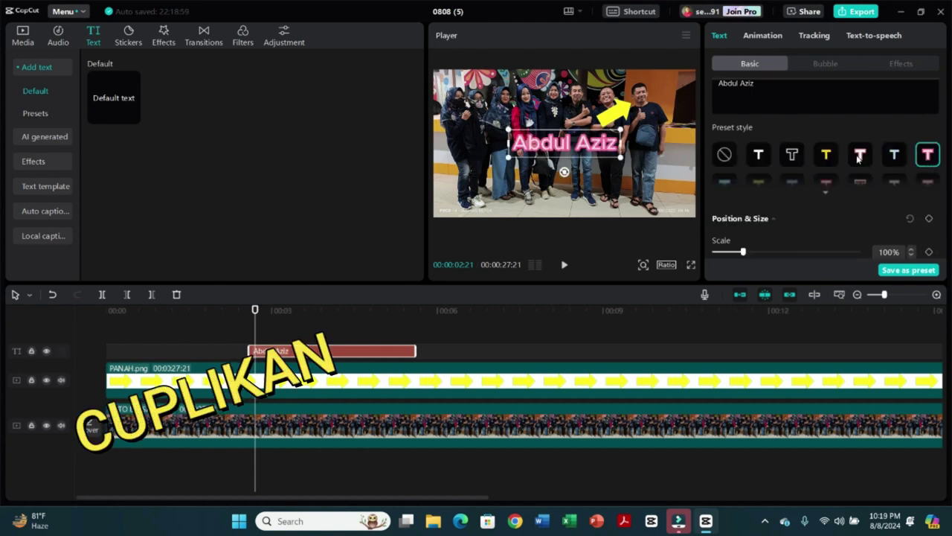
{"action": "left_click", "coordinate": [825, 156]}
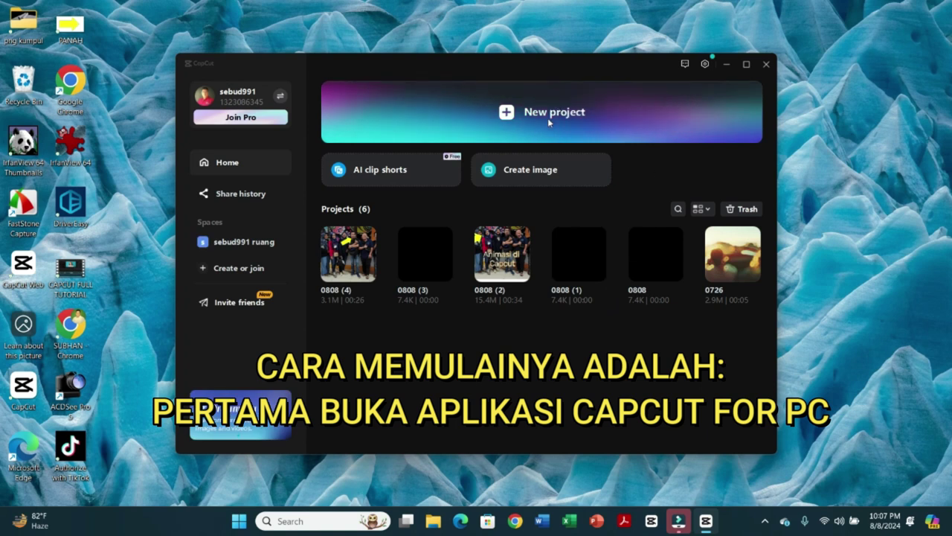
- Start a new project and import FOTO BERSAMA from the D:\BAHAN VIDEO folder
{"action": "left_click", "coordinate": [547, 117]}
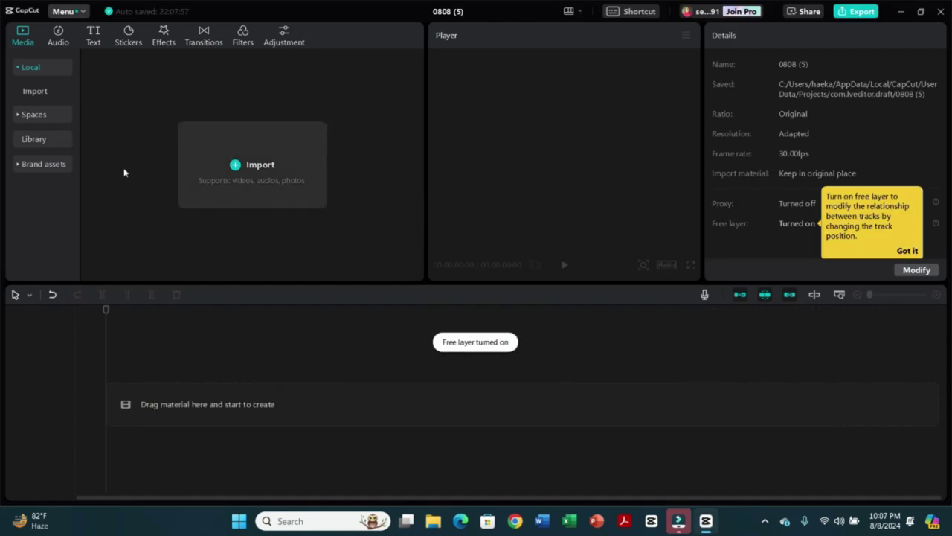
{"action": "left_click", "coordinate": [249, 167]}
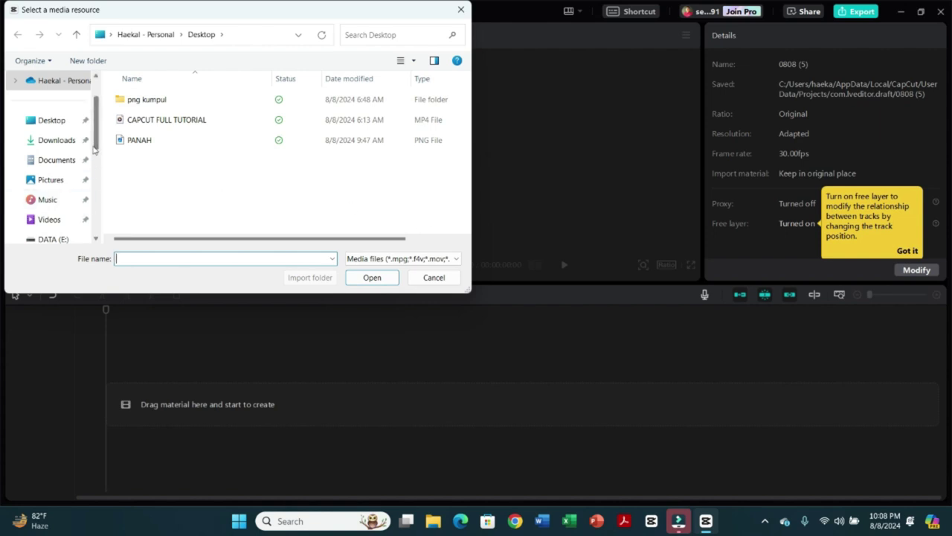
{"action": "left_click_drag", "start_coordinate": [94, 141], "coordinate": [92, 199]}
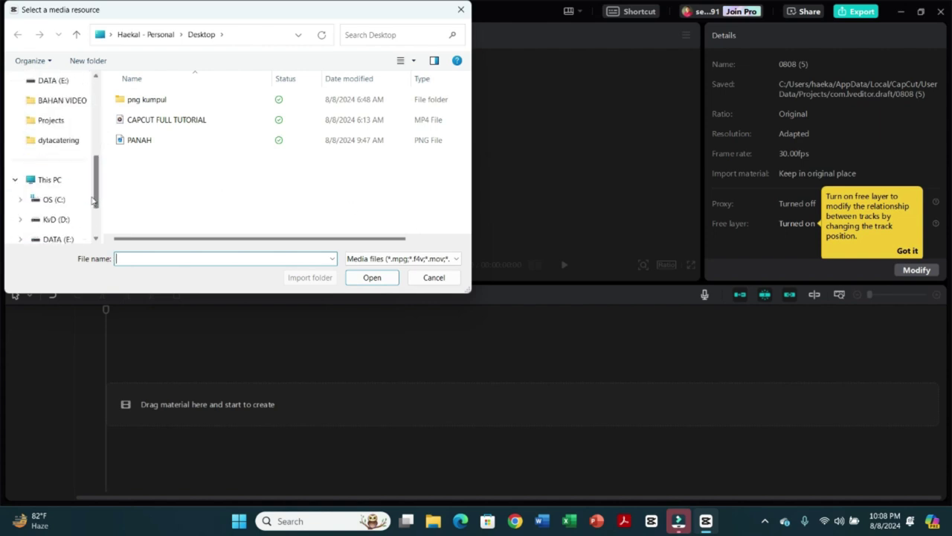
{"action": "left_click", "coordinate": [53, 218]}
{"action": "double_click", "coordinate": [155, 119]}
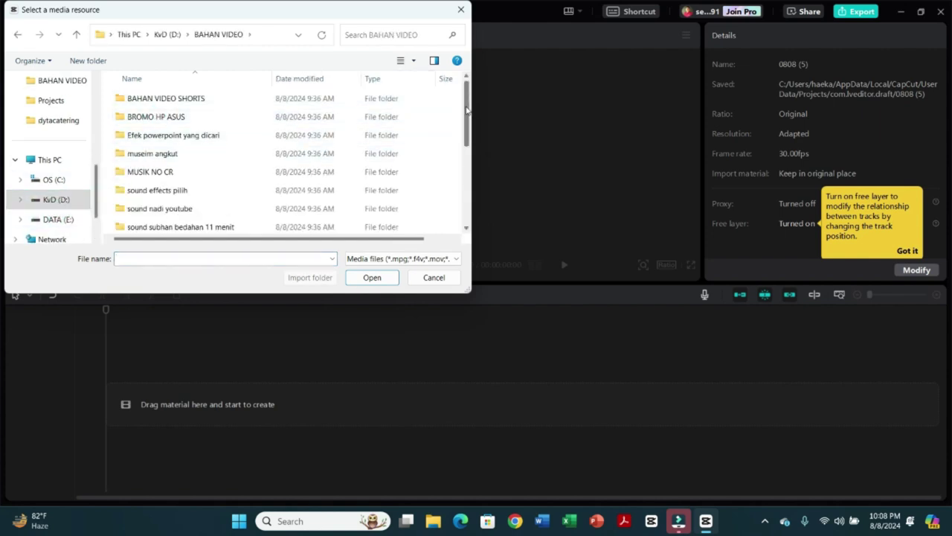
{"action": "left_click_drag", "start_coordinate": [468, 108], "coordinate": [461, 190]}
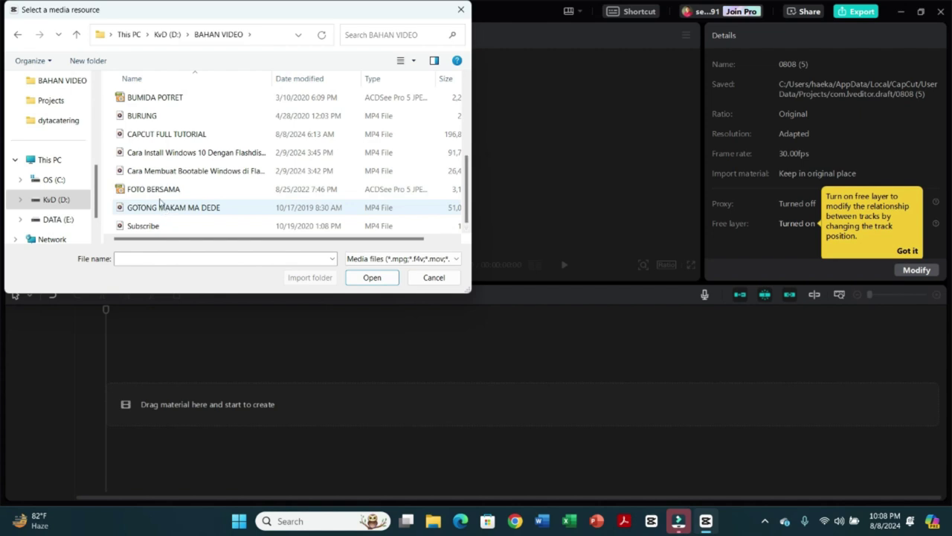
{"action": "left_click", "coordinate": [153, 189]}
{"action": "left_click", "coordinate": [372, 277]}
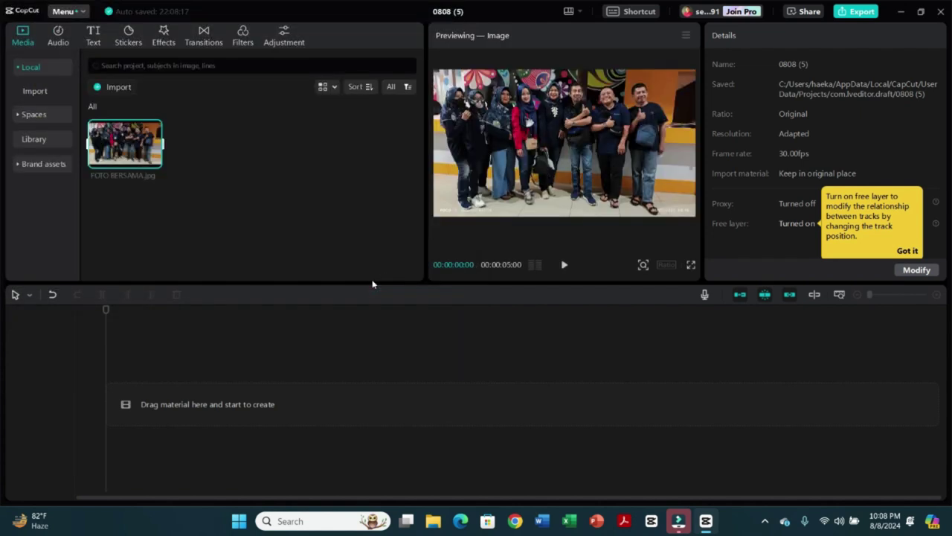
- Import the PANAH arrow image from the Desktop
{"action": "left_click", "coordinate": [120, 93]}
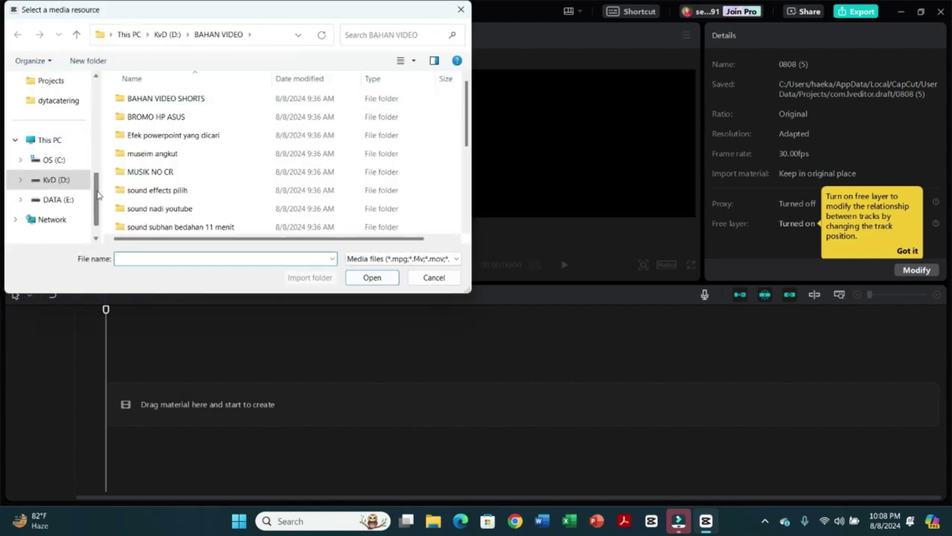
{"action": "scroll", "coordinate": [97, 193], "scroll_direction": "up", "scroll_amount": 5}
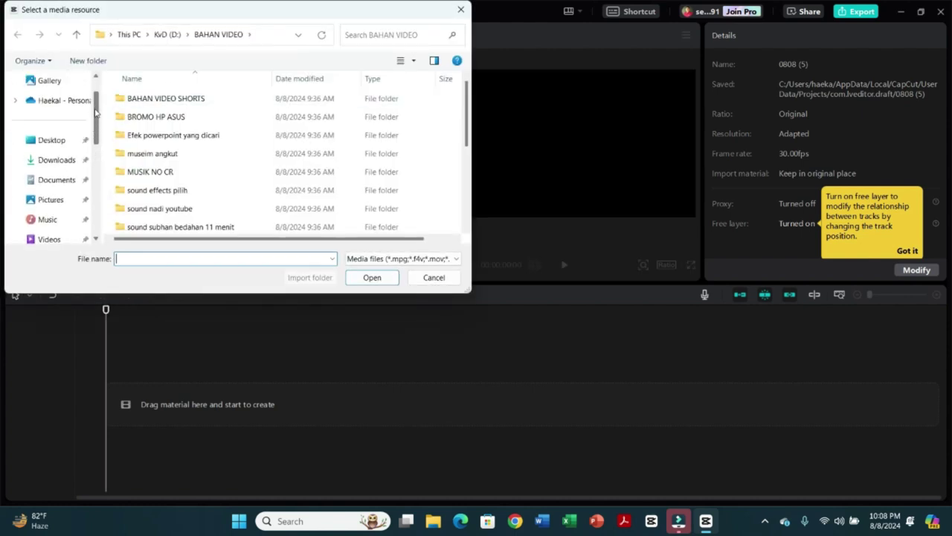
{"action": "left_click", "coordinate": [54, 141]}
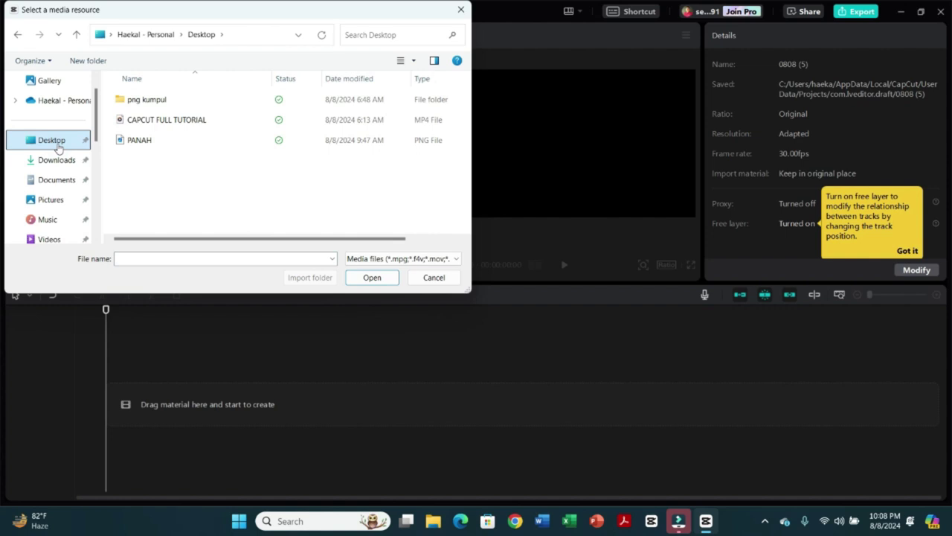
{"action": "left_click", "coordinate": [138, 140]}
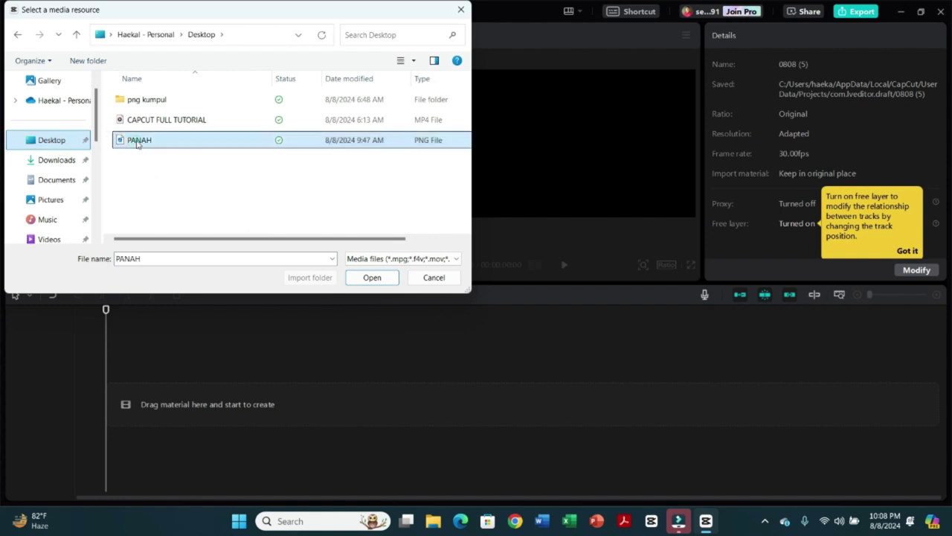
{"action": "left_click", "coordinate": [372, 277]}
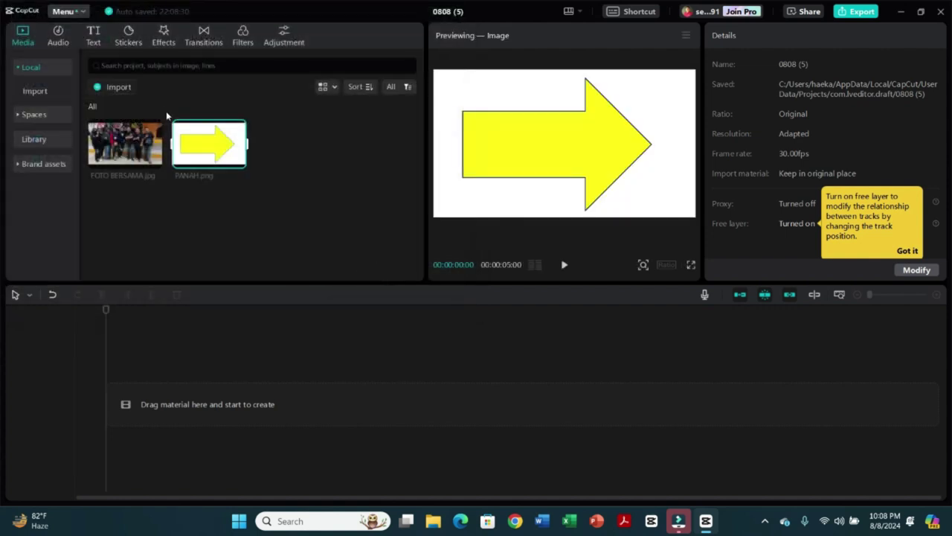
- Place FOTO BERSAMA.jpg on the timeline stretched to 00:27:21, with PANAH.png on a track above
{"action": "left_click", "coordinate": [132, 144]}
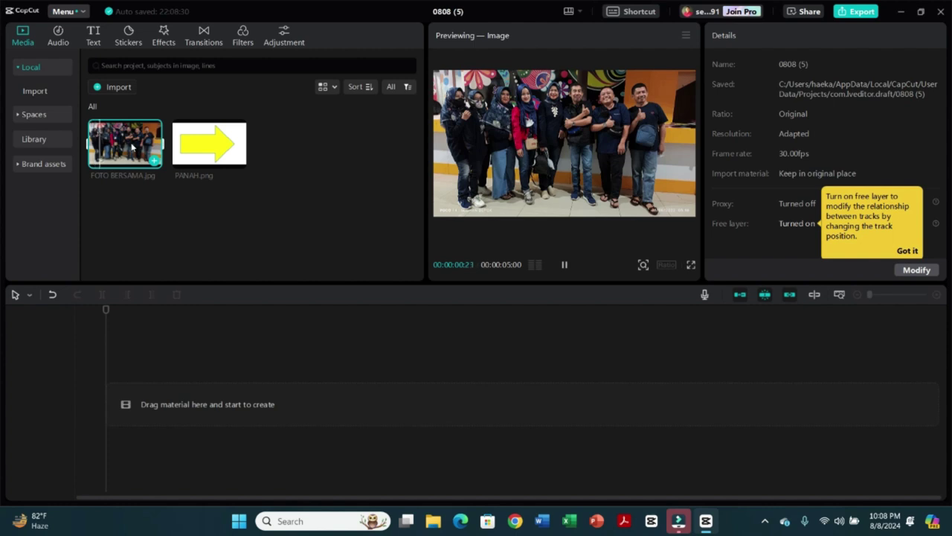
{"action": "left_click", "coordinate": [193, 147]}
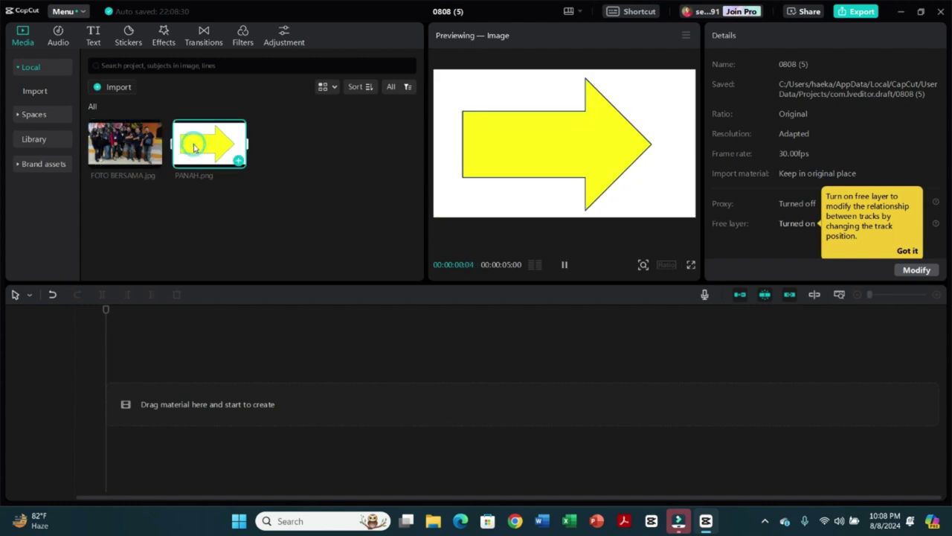
{"action": "left_click", "coordinate": [120, 146]}
{"action": "left_click_drag", "start_coordinate": [117, 143], "coordinate": [109, 416]}
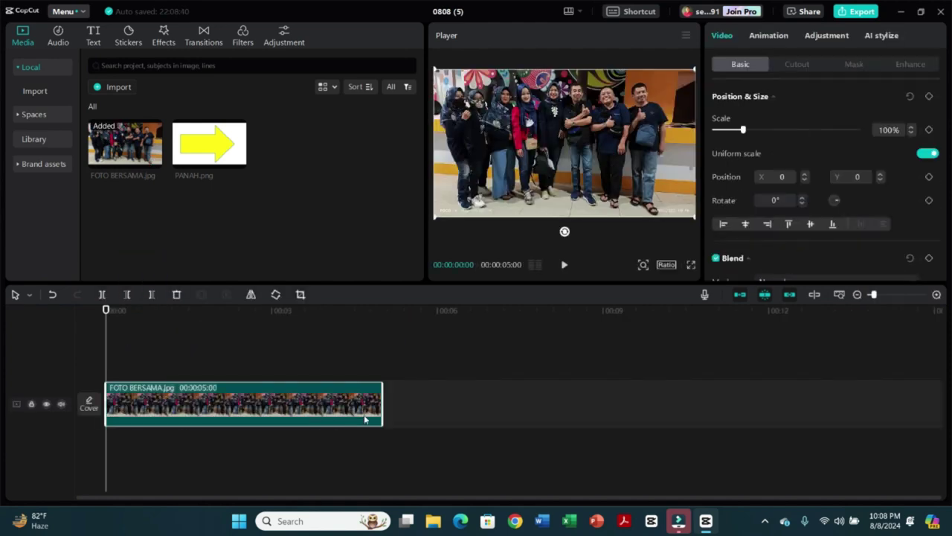
{"action": "left_click_drag", "start_coordinate": [385, 398], "coordinate": [940, 404]}
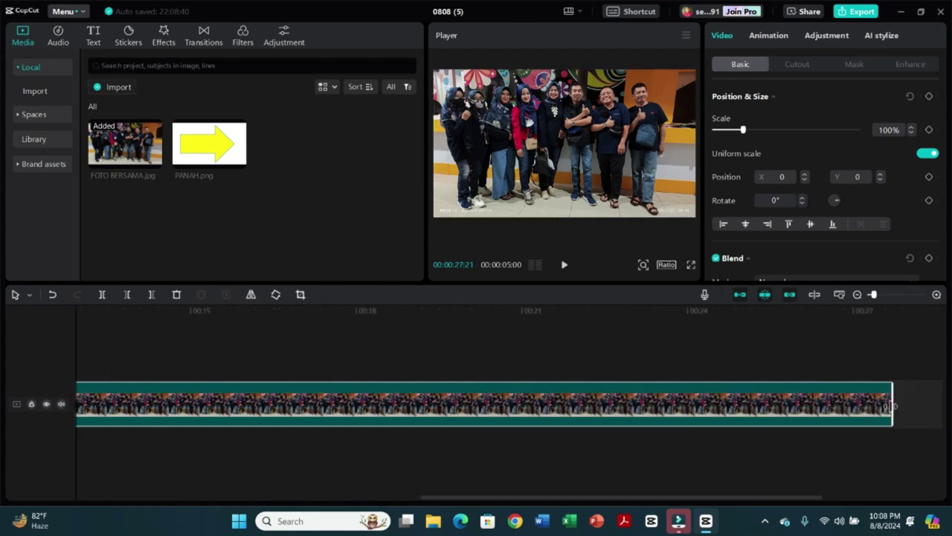
{"action": "key", "text": "Home"}
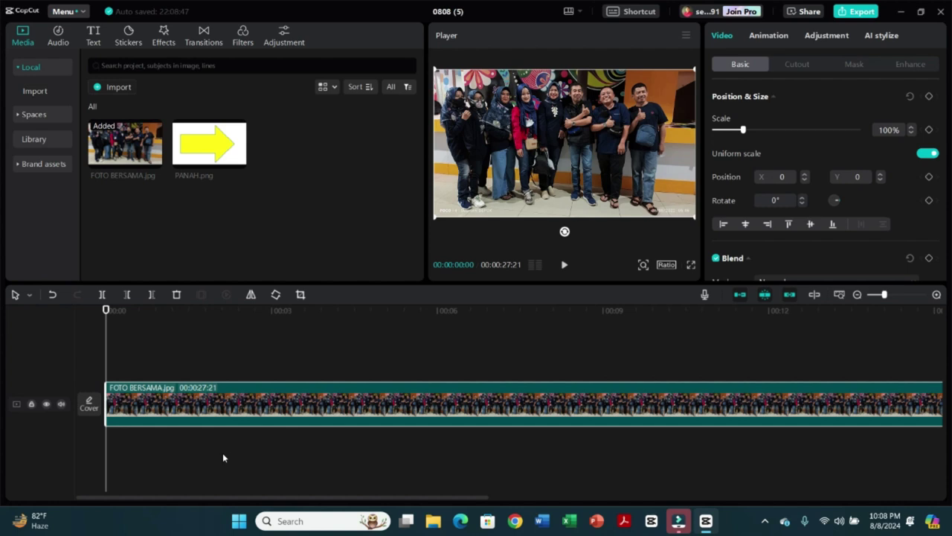
{"action": "left_click_drag", "start_coordinate": [200, 140], "coordinate": [105, 363]}
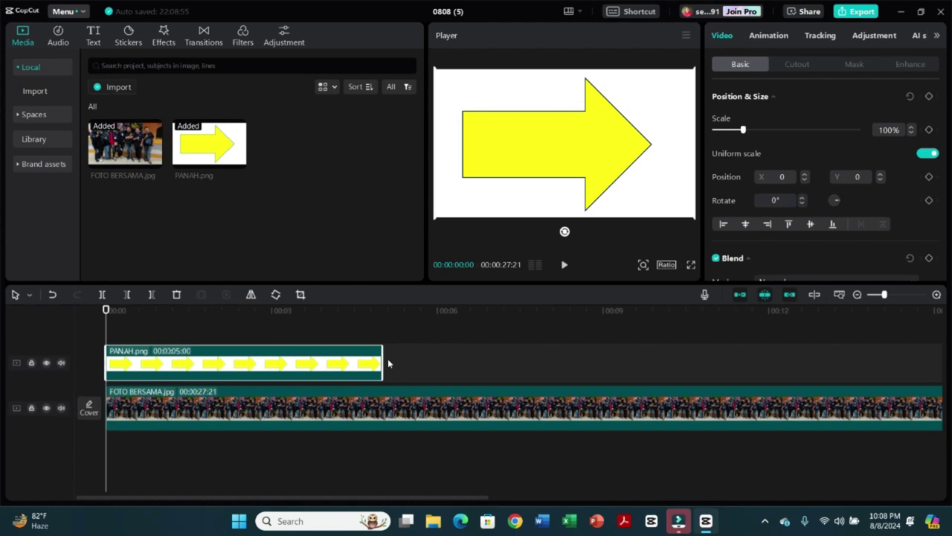
- Extend the PANAH.png clip's end to 00:00:27:21 to match the photo track
{"action": "left_click_drag", "start_coordinate": [383, 362], "coordinate": [182, 407]}
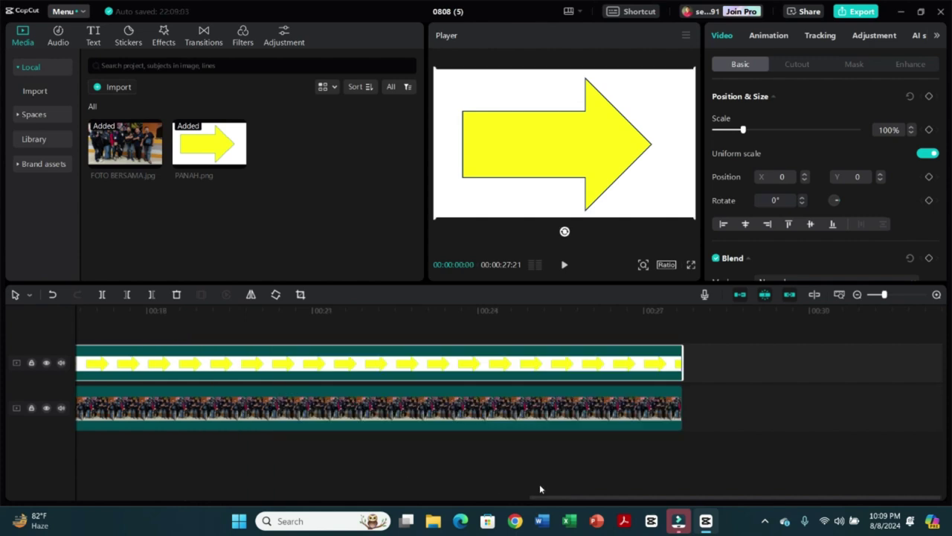
{"action": "left_click_drag", "start_coordinate": [601, 499], "coordinate": [150, 499]}
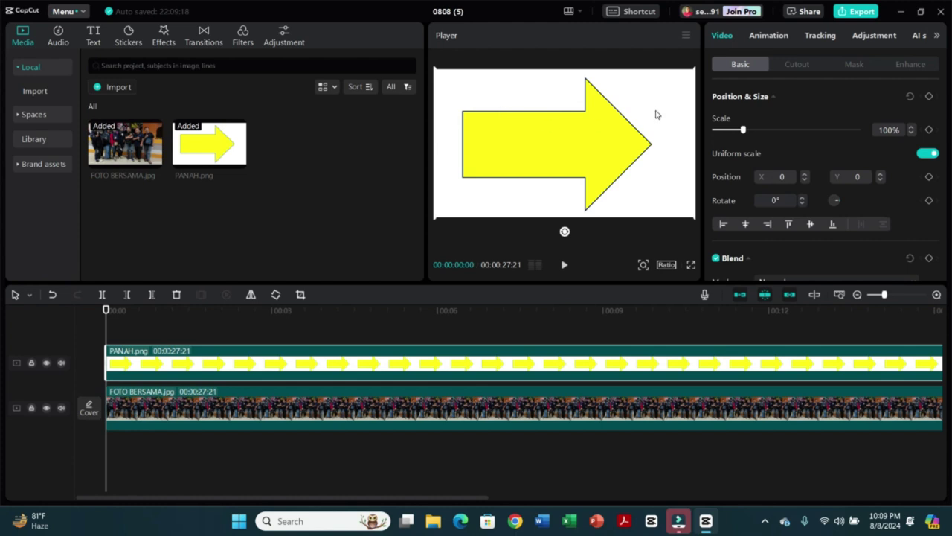
{"action": "left_click", "coordinate": [361, 367]}
- Enable Chroma key with white sampled at Strength about 16, then shrink the arrow over the photo
{"action": "left_click", "coordinate": [802, 68]}
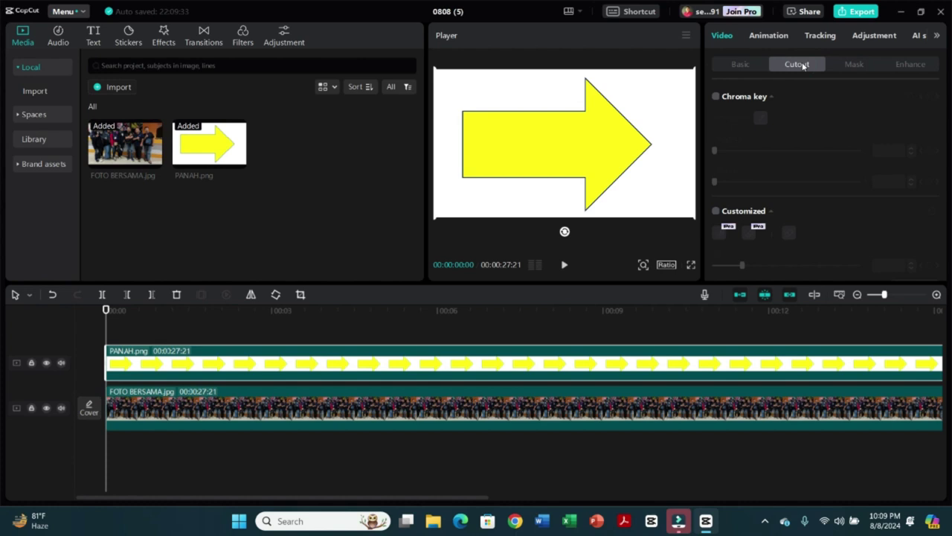
{"action": "left_click", "coordinate": [717, 98]}
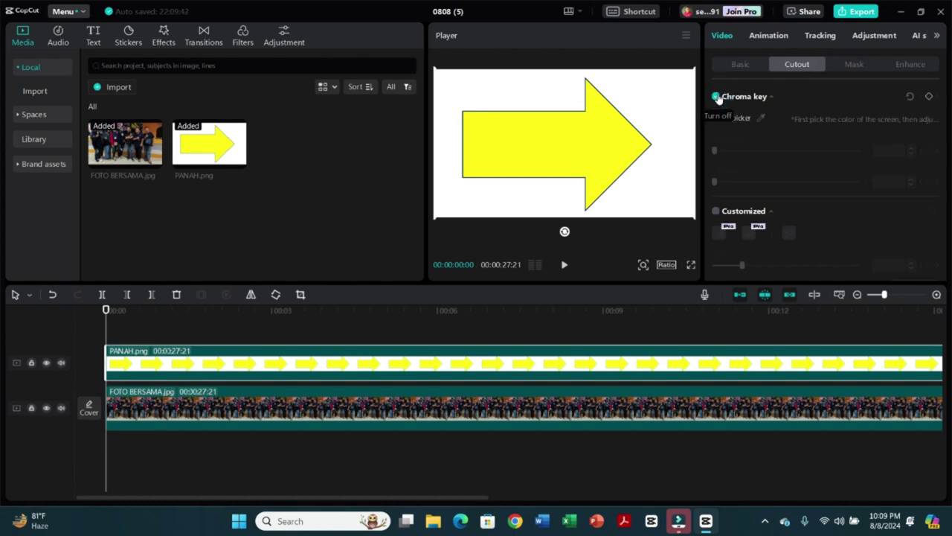
{"action": "left_click", "coordinate": [761, 117]}
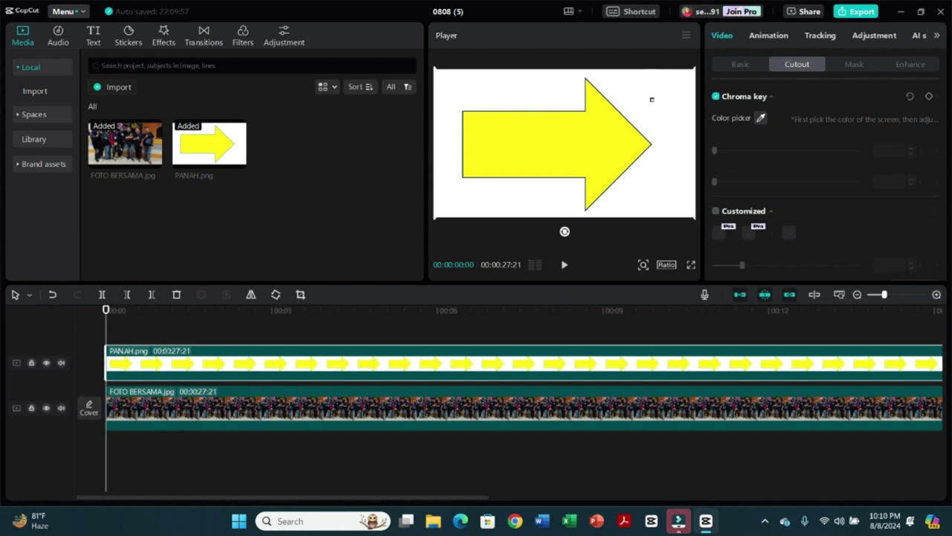
{"action": "left_click", "coordinate": [652, 99]}
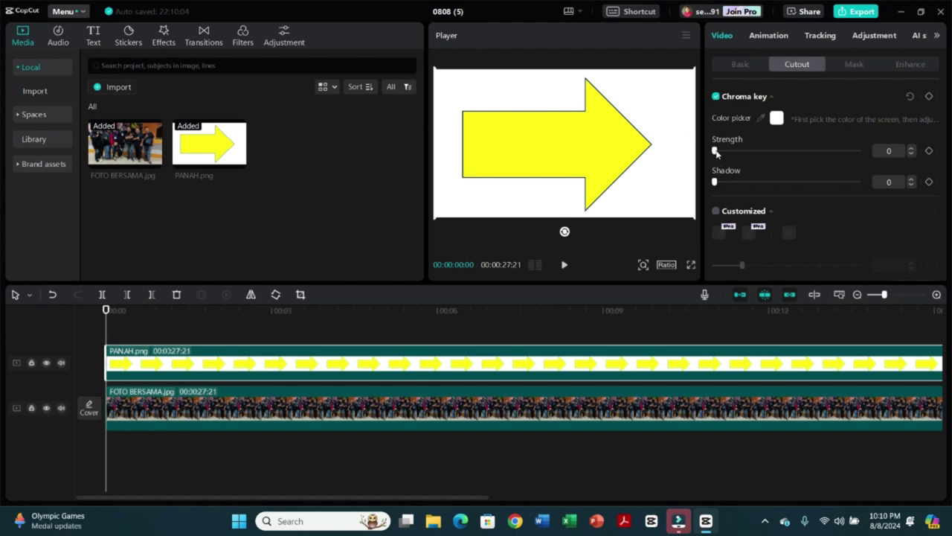
{"action": "left_click_drag", "start_coordinate": [715, 151], "coordinate": [731, 154]}
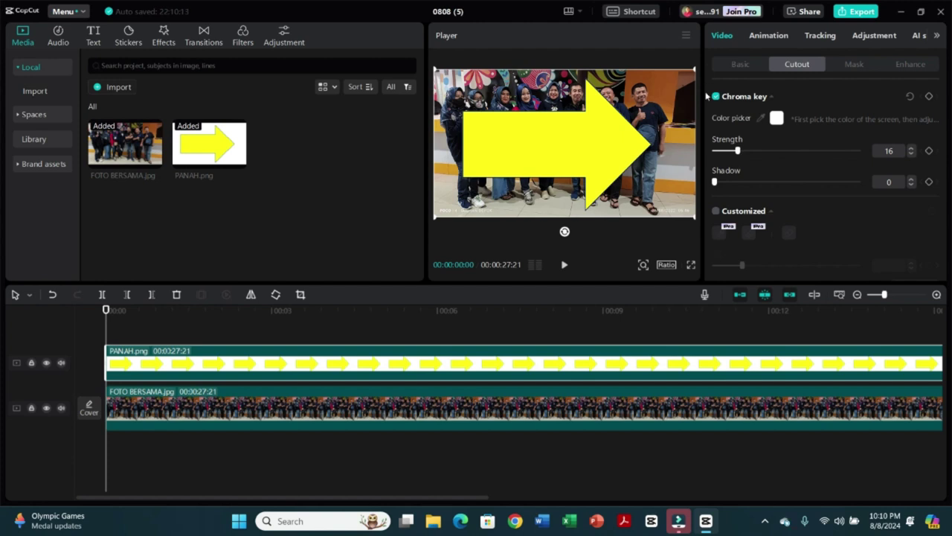
{"action": "left_click_drag", "start_coordinate": [694, 69], "coordinate": [651, 94]}
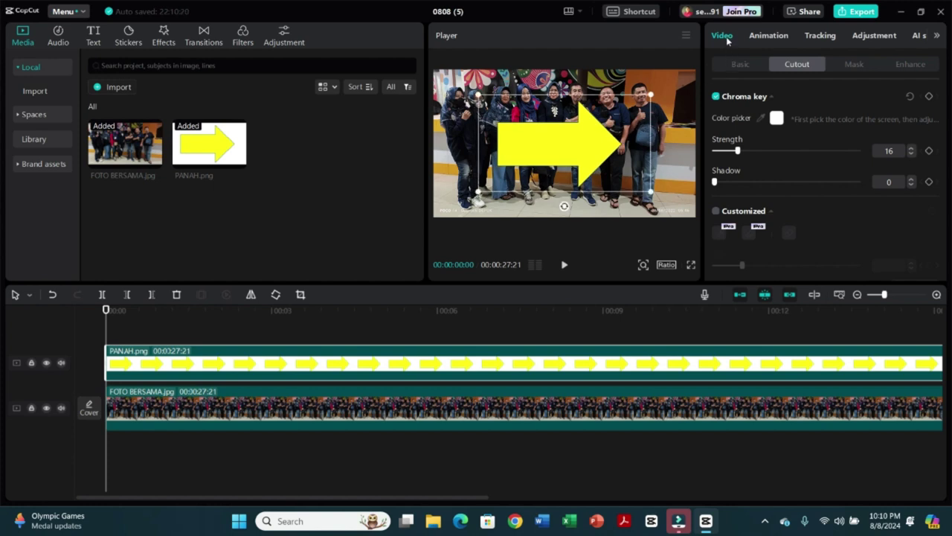
- Scale the arrow to 19%, rotate it -30°, and place it at the lower left (-1506, -770)
{"action": "left_click", "coordinate": [736, 65]}
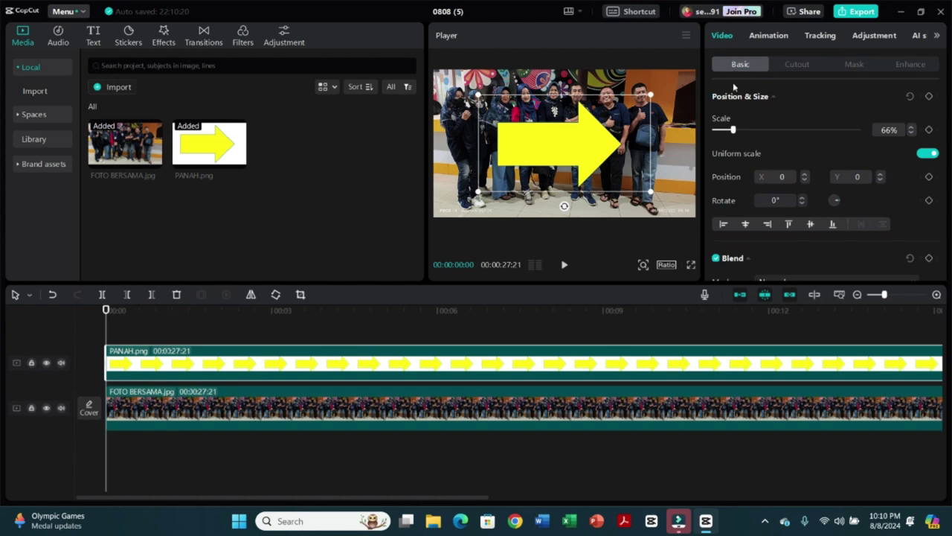
{"action": "left_click_drag", "start_coordinate": [735, 135], "coordinate": [718, 139]}
{"action": "left_click_drag", "start_coordinate": [564, 173], "coordinate": [476, 191]}
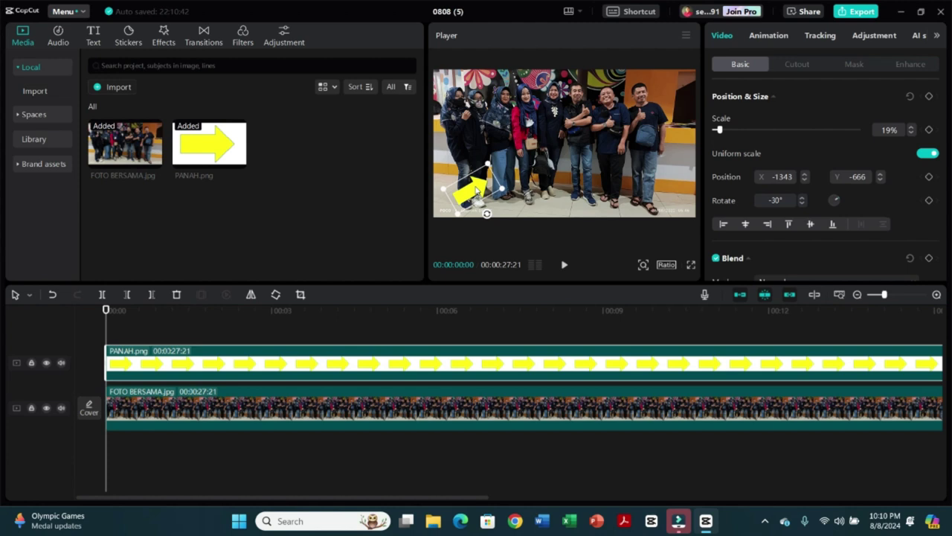
{"action": "mouse_move", "coordinate": [476, 191]}
{"action": "left_mouse_down"}
{"action": "mouse_move", "coordinate": [548, 166]}
{"action": "mouse_move", "coordinate": [625, 113]}
{"action": "mouse_move", "coordinate": [640, 168]}
{"action": "mouse_move", "coordinate": [413, 164]}
{"action": "mouse_move", "coordinate": [583, 117]}
{"action": "mouse_move", "coordinate": [530, 135]}
{"action": "mouse_move", "coordinate": [504, 134]}
{"action": "mouse_move", "coordinate": [576, 123]}
{"action": "mouse_move", "coordinate": [474, 136]}
{"action": "mouse_move", "coordinate": [535, 110]}
{"action": "mouse_move", "coordinate": [465, 127]}
{"action": "mouse_move", "coordinate": [458, 212]}
{"action": "mouse_move", "coordinate": [463, 195]}
{"action": "left_mouse_up"}
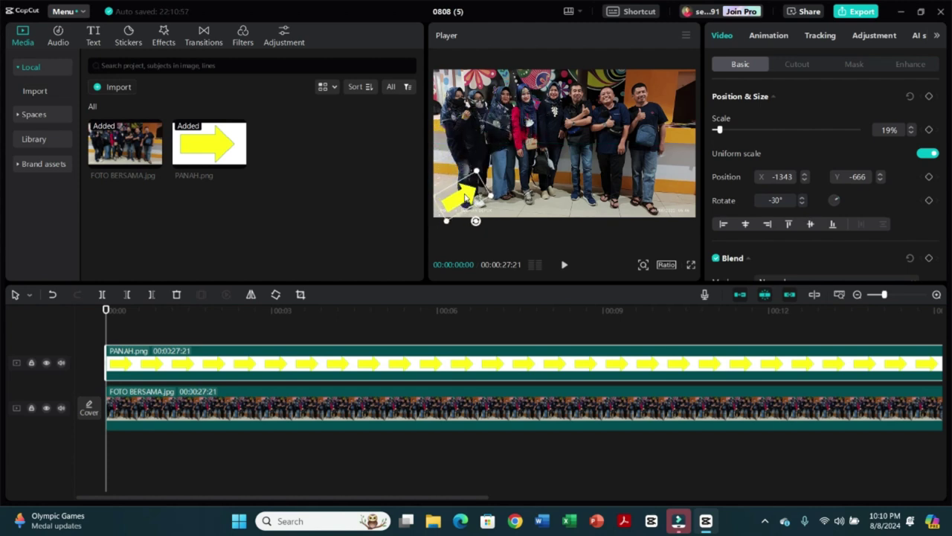
{"action": "left_click_drag", "start_coordinate": [106, 311], "coordinate": [179, 336]}
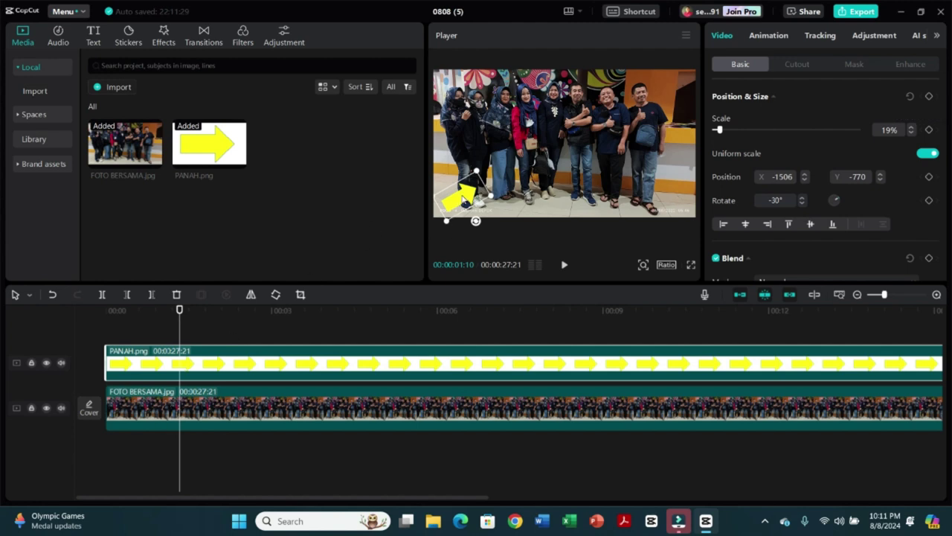
- Set the arrow's first position keyframe, then point it at a man on the right around 2 seconds
{"action": "left_click", "coordinate": [928, 99]}
{"action": "left_click_drag", "start_coordinate": [179, 310], "coordinate": [256, 330]}
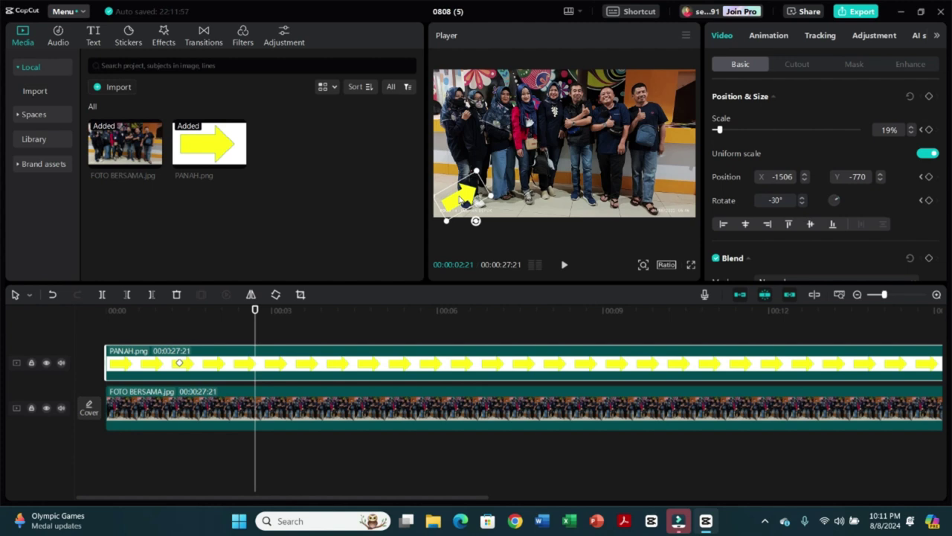
{"action": "left_click_drag", "start_coordinate": [464, 195], "coordinate": [614, 113]}
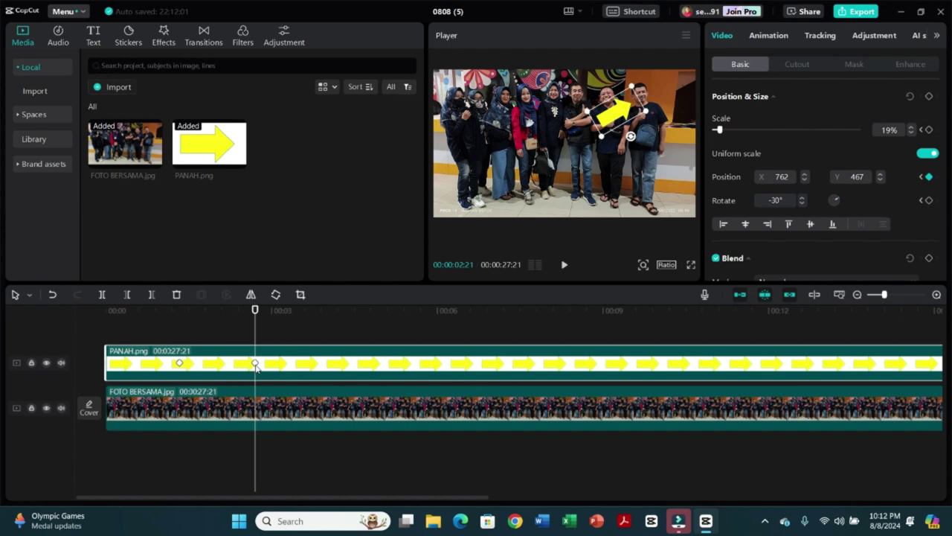
{"action": "left_click_drag", "start_coordinate": [255, 310], "coordinate": [301, 317]}
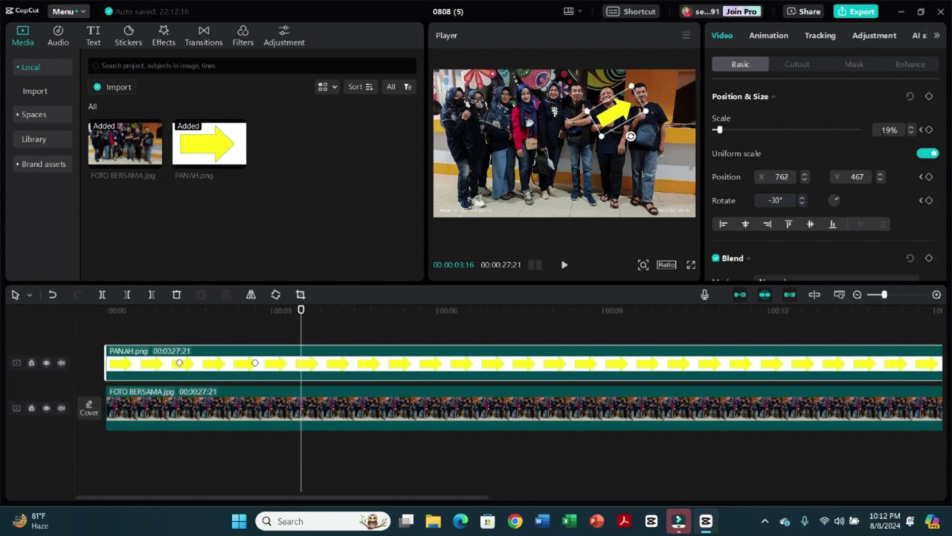
{"action": "left_click", "coordinate": [930, 97]}
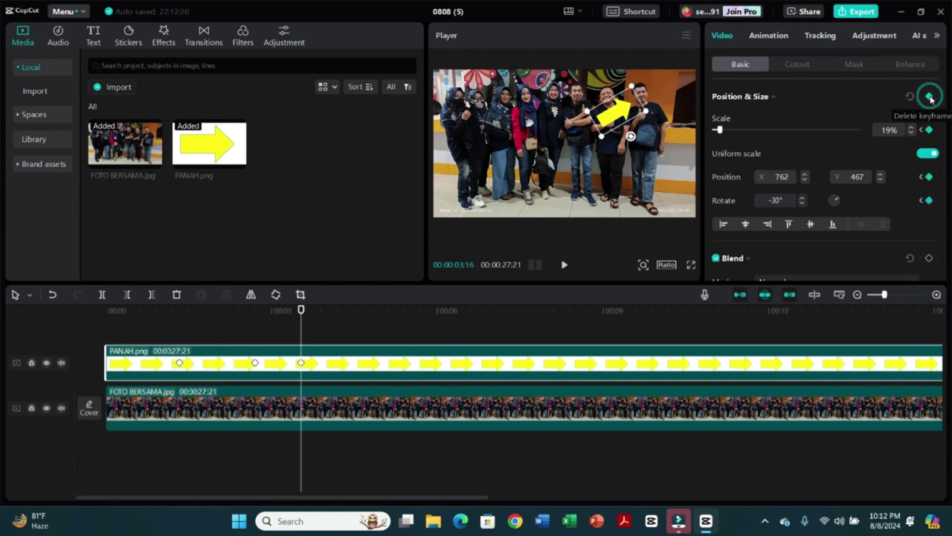
- Keyframe the arrow to a lower-left person near 5 seconds and the men right of centre near 6 seconds
{"action": "left_click", "coordinate": [301, 363]}
{"action": "left_click_drag", "start_coordinate": [300, 311], "coordinate": [382, 323]}
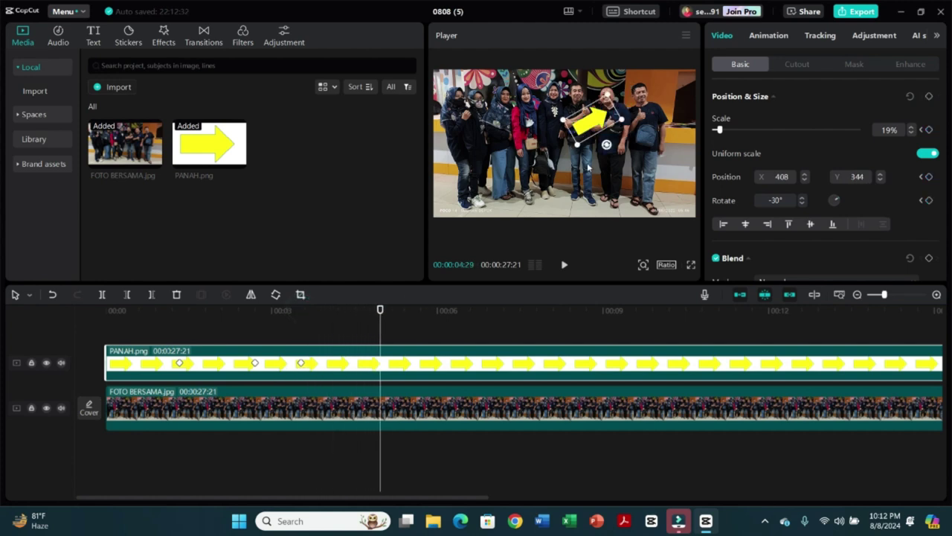
{"action": "left_click_drag", "start_coordinate": [589, 123], "coordinate": [495, 165]}
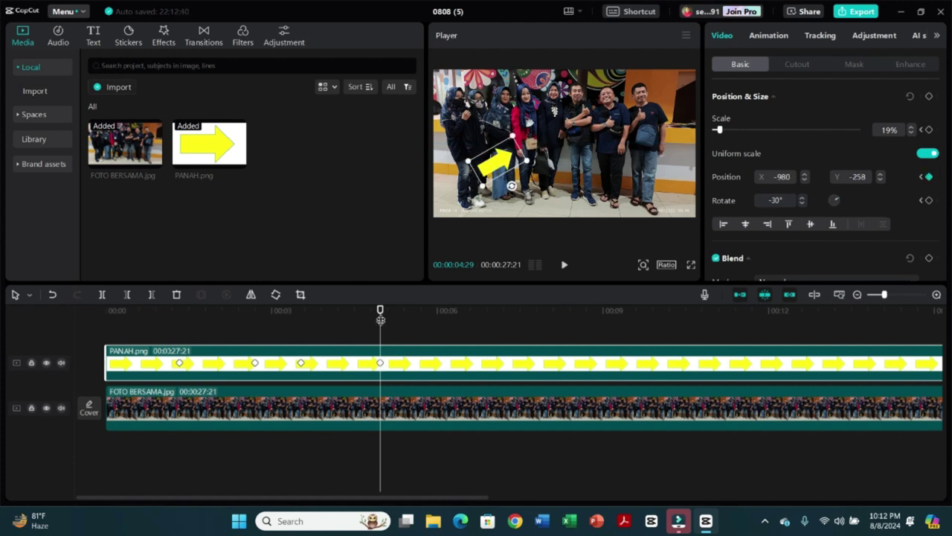
{"action": "left_click_drag", "start_coordinate": [381, 309], "coordinate": [450, 309]}
{"action": "left_click_drag", "start_coordinate": [496, 166], "coordinate": [583, 119]}
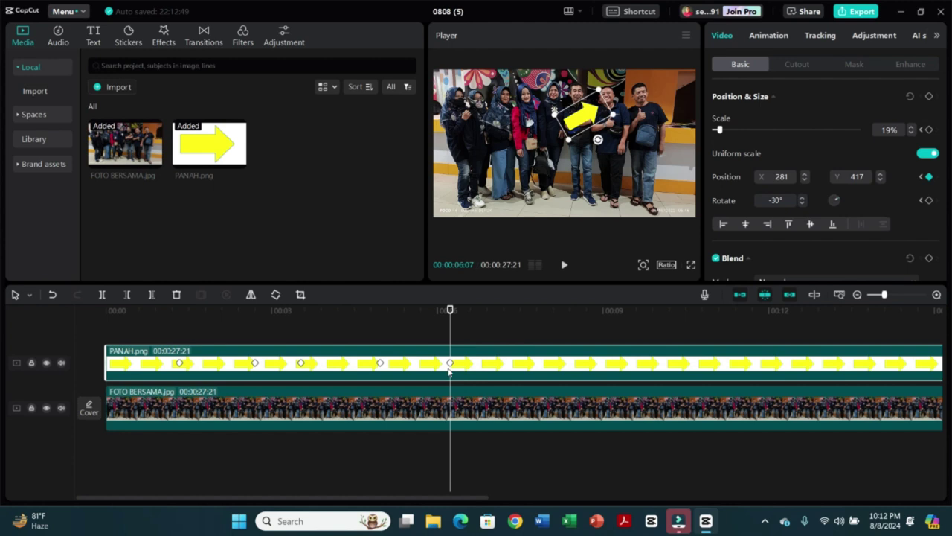
{"action": "left_click_drag", "start_coordinate": [450, 313], "coordinate": [495, 323]}
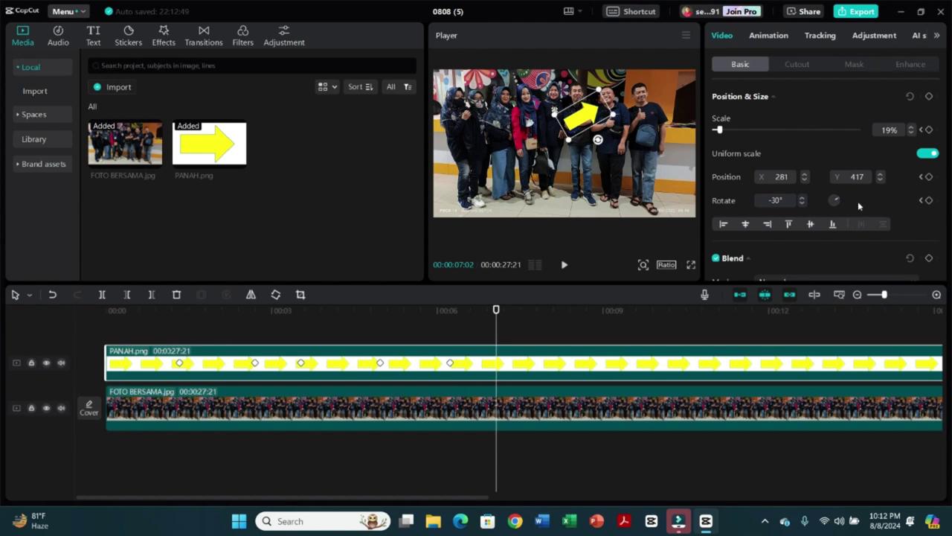
- Keyframe the arrow to the group's left side near 8 seconds and upper middle near 9 seconds
{"action": "left_click", "coordinate": [929, 97]}
{"action": "left_click_drag", "start_coordinate": [497, 311], "coordinate": [550, 309]}
{"action": "left_click_drag", "start_coordinate": [585, 123], "coordinate": [471, 172]}
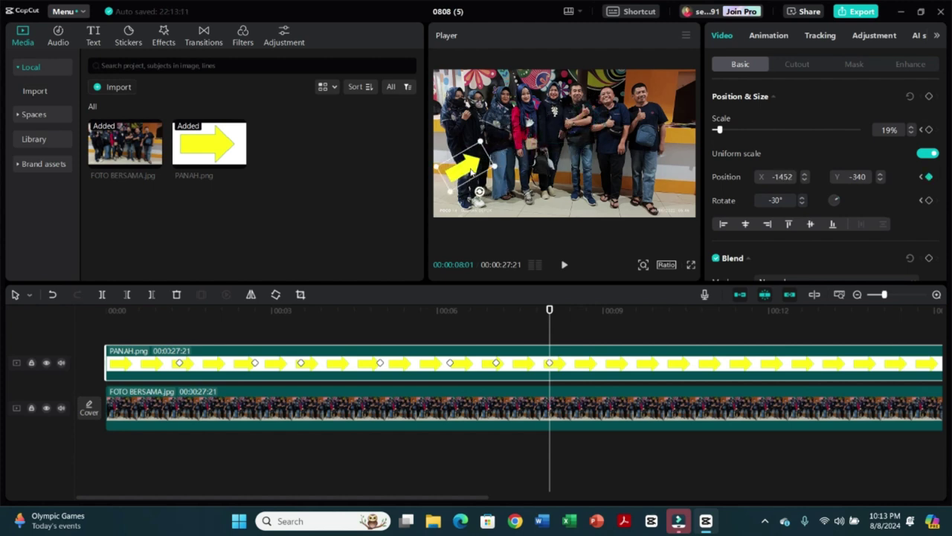
{"action": "left_click_drag", "start_coordinate": [549, 310], "coordinate": [603, 329]}
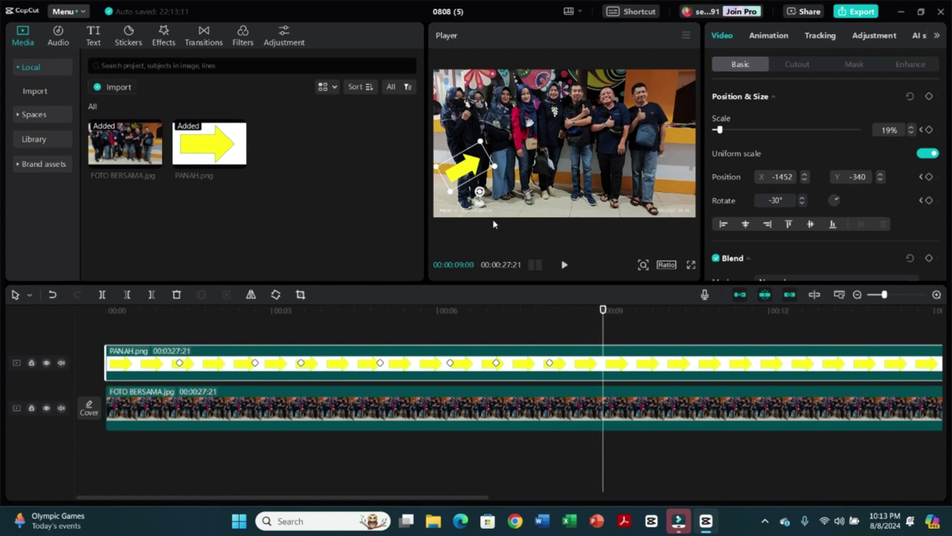
{"action": "left_click_drag", "start_coordinate": [470, 171], "coordinate": [562, 119]}
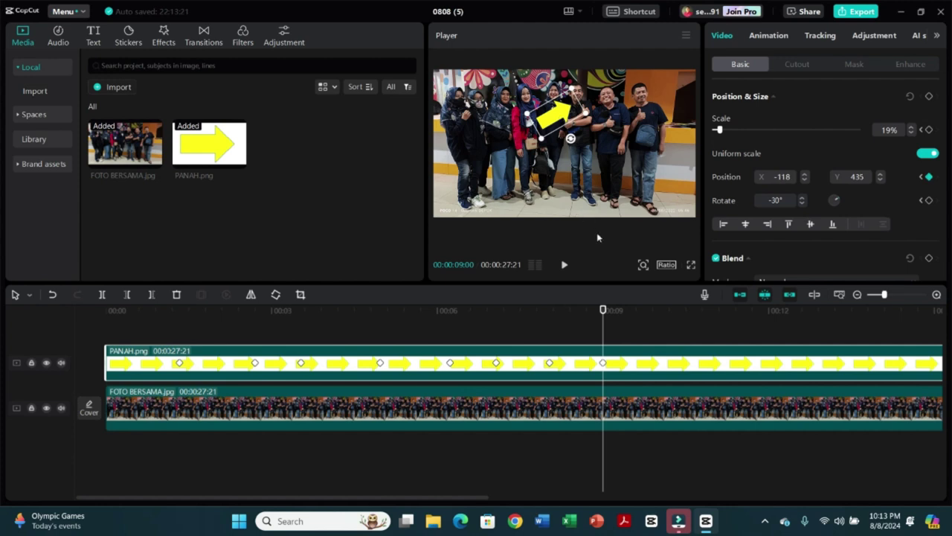
{"action": "left_click_drag", "start_coordinate": [603, 308], "coordinate": [660, 346]}
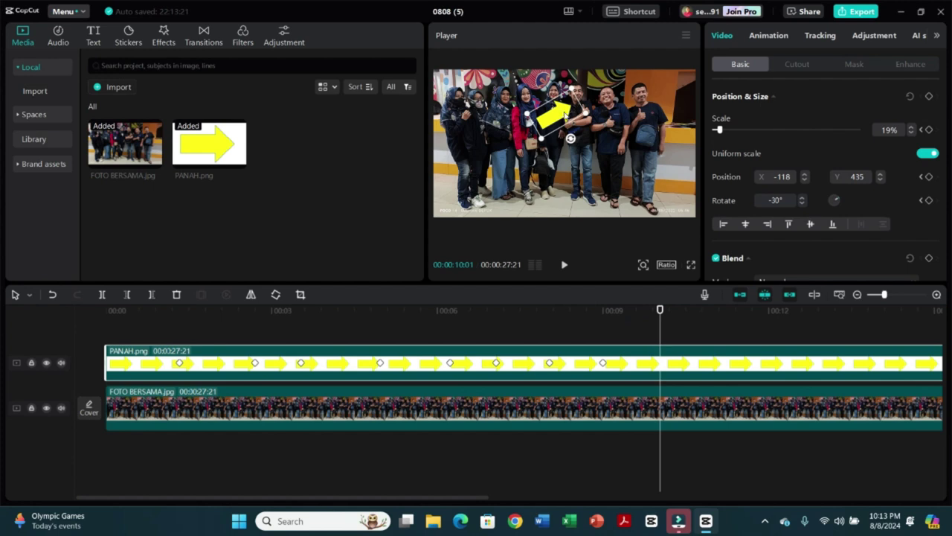
- Keyframe the arrow to the lower left, then a centre person at 12 seconds (-445, 526)
{"action": "left_click", "coordinate": [929, 97]}
{"action": "left_click_drag", "start_coordinate": [662, 309], "coordinate": [714, 325]}
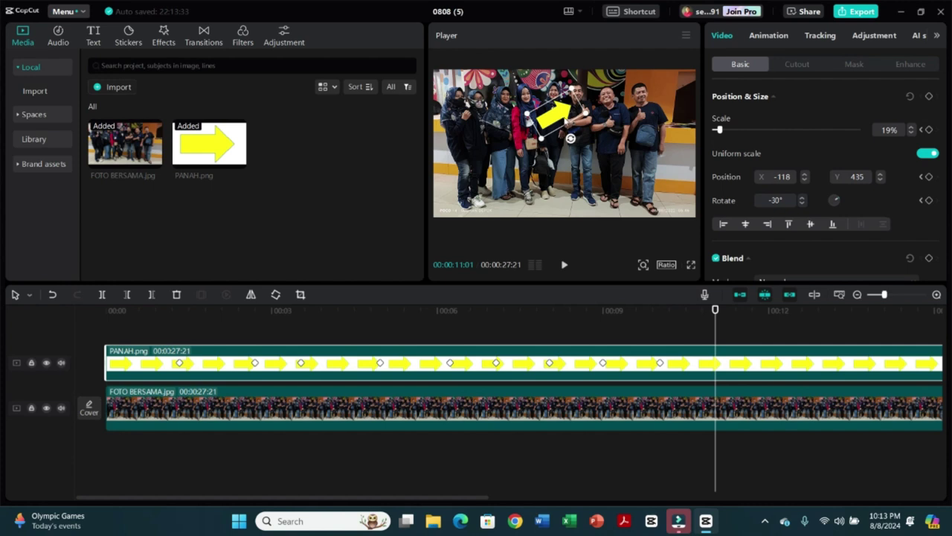
{"action": "left_click_drag", "start_coordinate": [564, 119], "coordinate": [475, 175]}
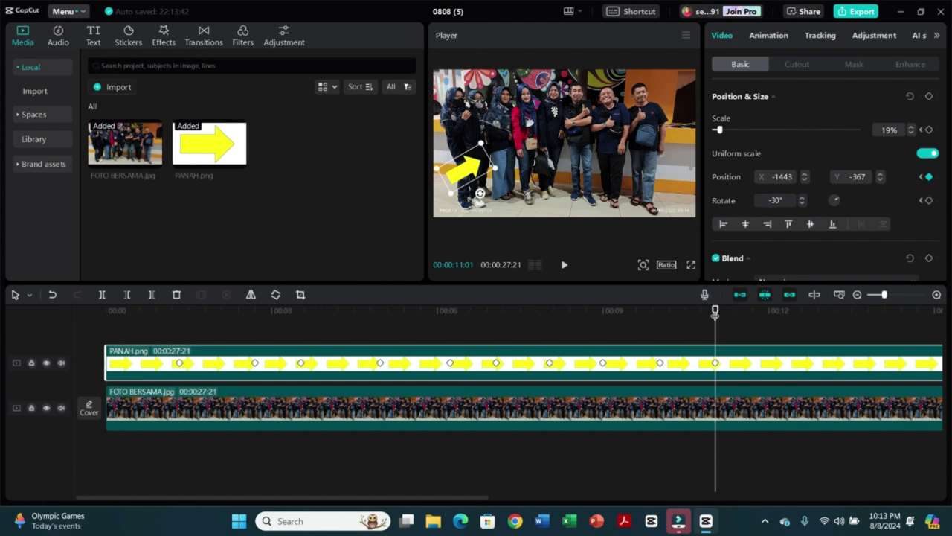
{"action": "left_click_drag", "start_coordinate": [715, 312], "coordinate": [769, 330]}
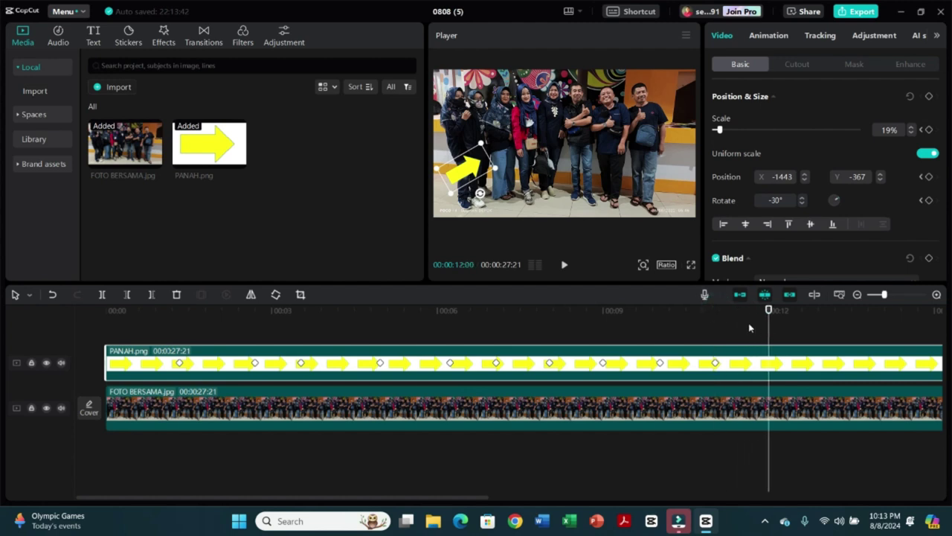
{"action": "left_click_drag", "start_coordinate": [473, 171], "coordinate": [541, 110]}
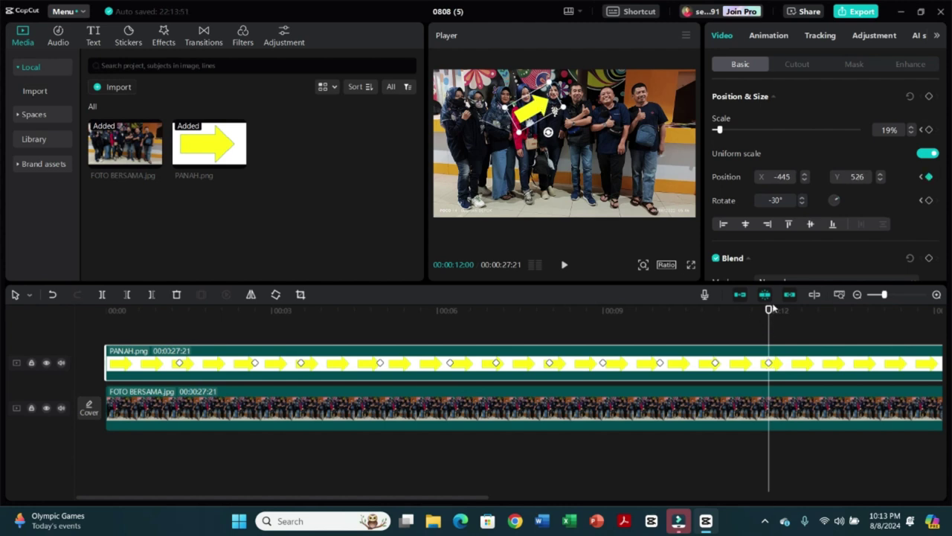
{"action": "left_click_drag", "start_coordinate": [769, 316], "coordinate": [812, 342]}
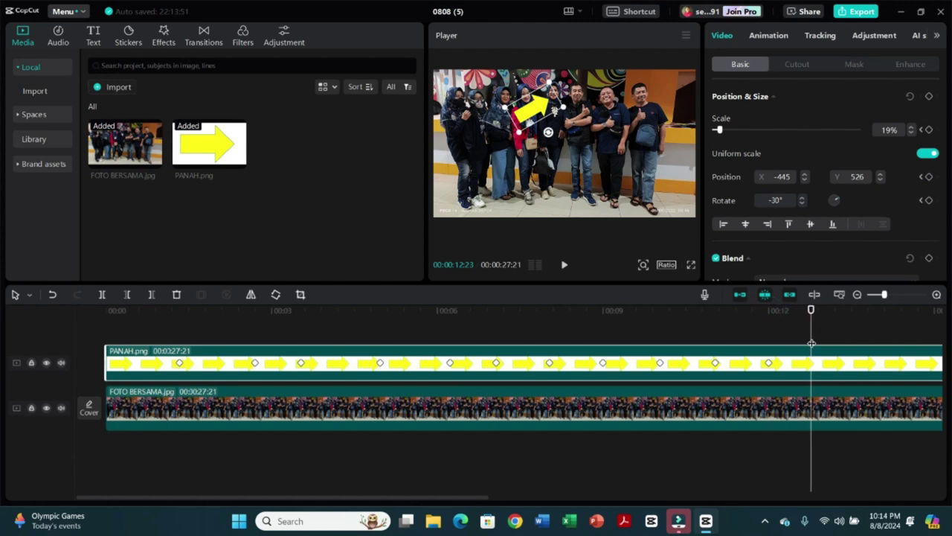
- Keyframe the arrow to the left edge near 13 seconds, then another person at 00:00:14:19 (-871, 453)
{"action": "left_click", "coordinate": [930, 97]}
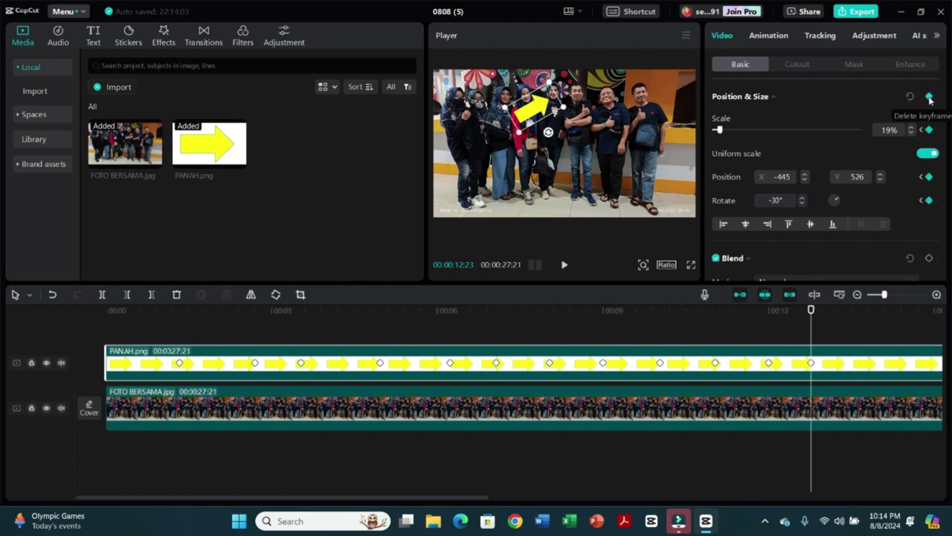
{"action": "left_click_drag", "start_coordinate": [811, 311], "coordinate": [870, 337]}
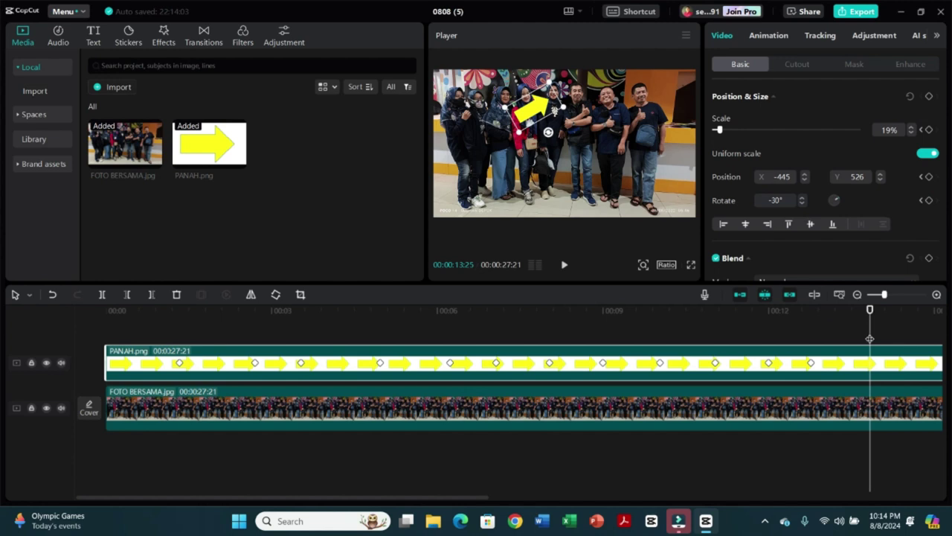
{"action": "left_click_drag", "start_coordinate": [542, 108], "coordinate": [462, 160]}
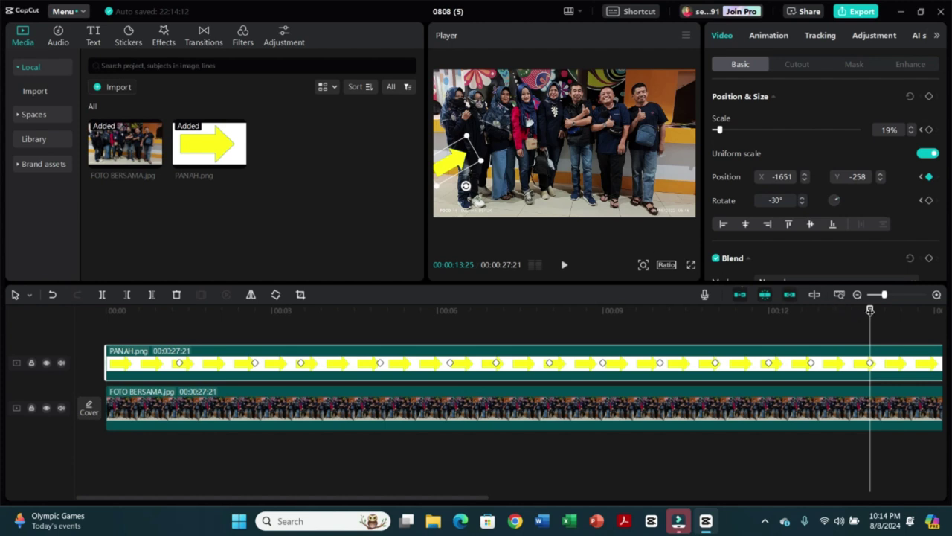
{"action": "left_click_drag", "start_coordinate": [870, 310], "coordinate": [914, 309]}
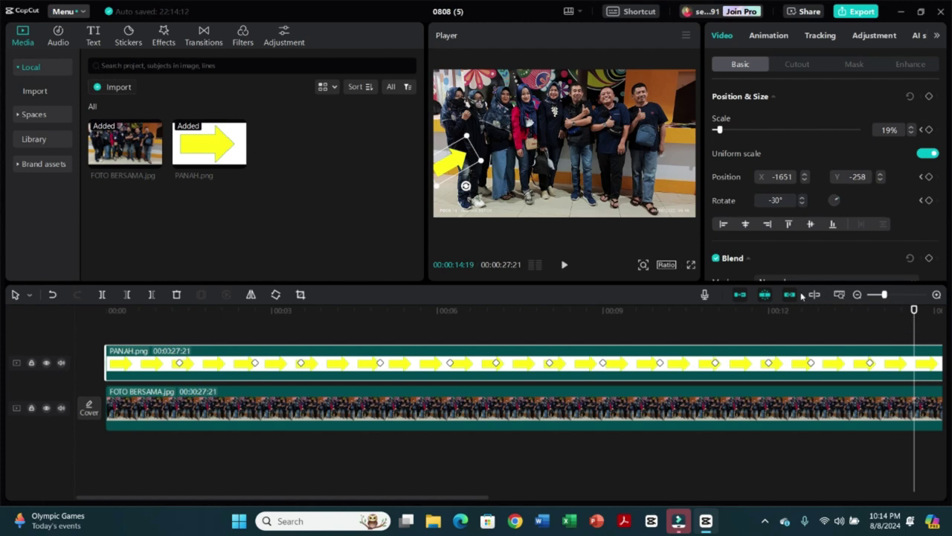
{"action": "left_click_drag", "start_coordinate": [453, 170], "coordinate": [508, 118]}
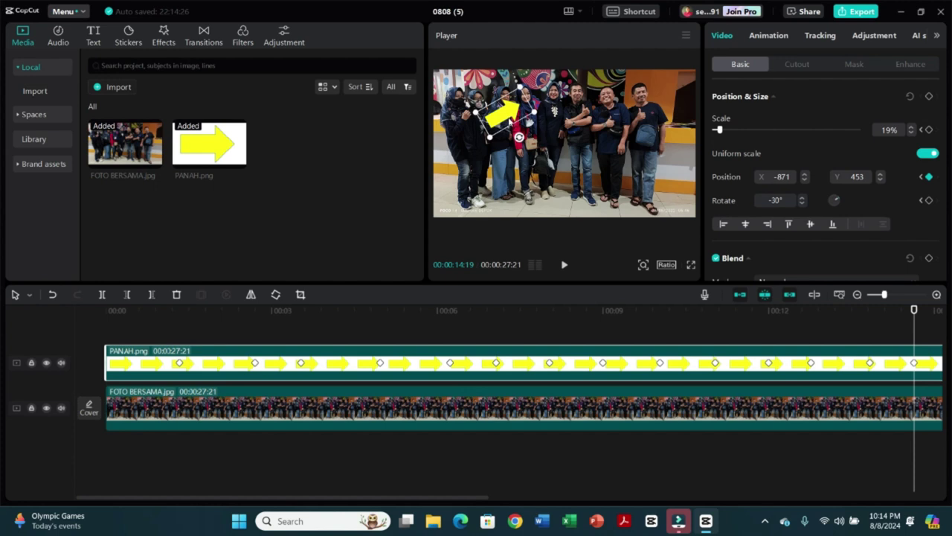
{"action": "left_click_drag", "start_coordinate": [439, 498], "coordinate": [466, 510]}
- Keyframe the arrow from the photo's left edge onto the left-side people, 16:20 to 18:20
{"action": "scroll", "coordinate": [391, 461], "scroll_direction": "right", "scroll_amount": 5}
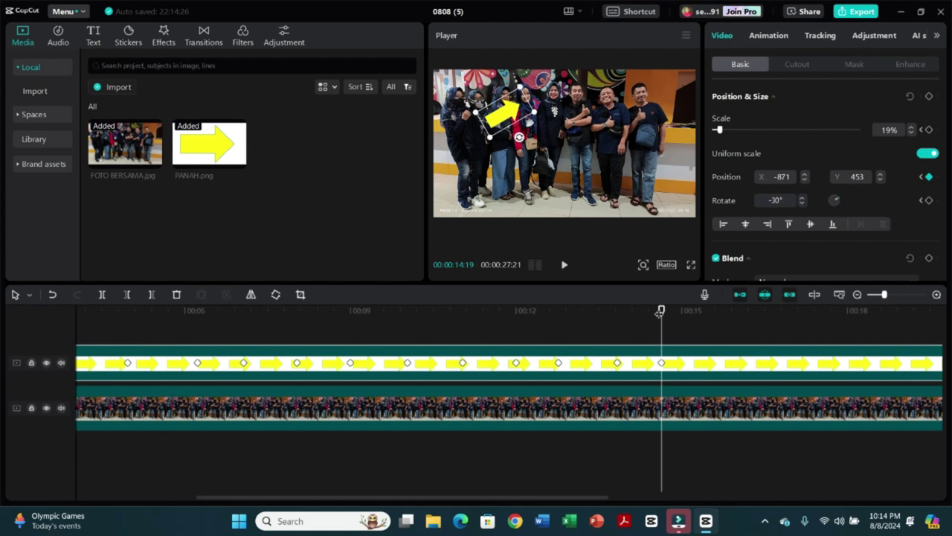
{"action": "left_click_drag", "start_coordinate": [661, 309], "coordinate": [717, 309]}
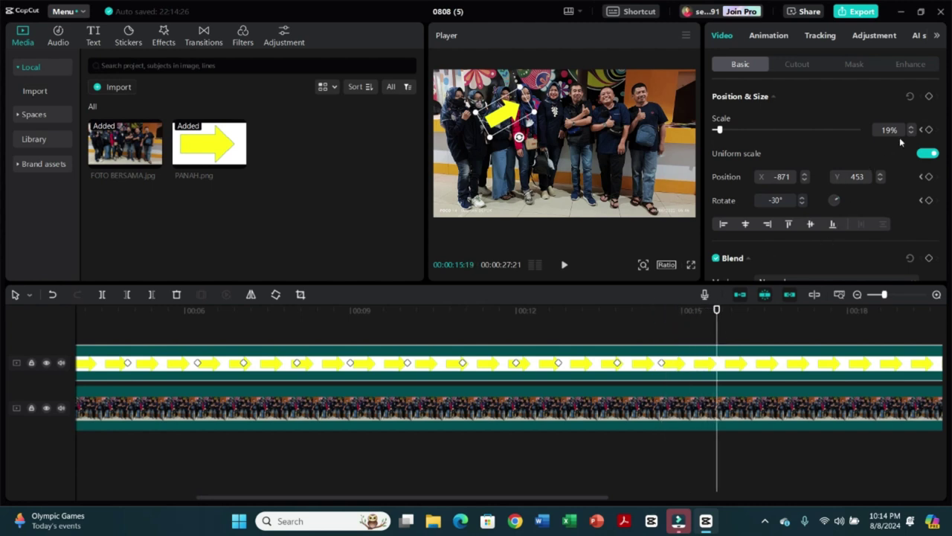
{"action": "left_click", "coordinate": [928, 96]}
{"action": "left_click_drag", "start_coordinate": [717, 311], "coordinate": [774, 311]}
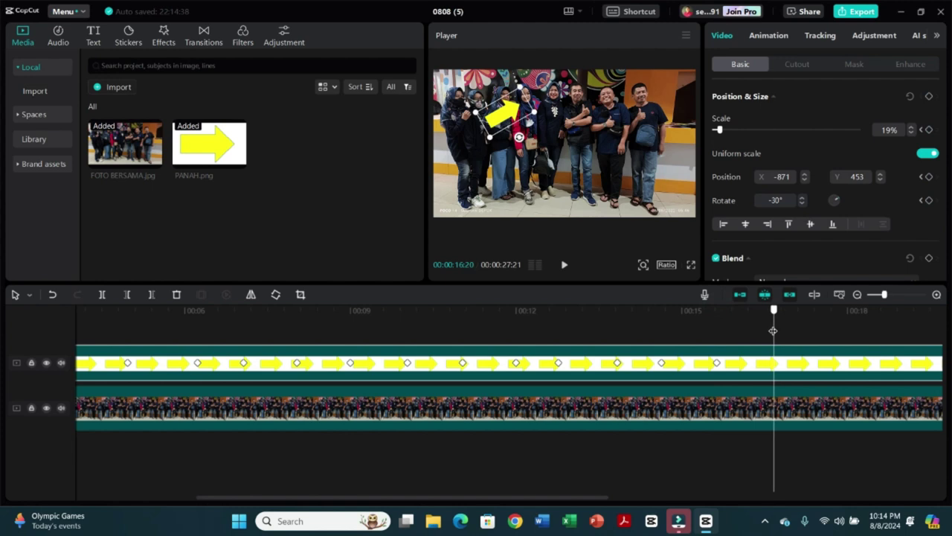
{"action": "left_click_drag", "start_coordinate": [510, 118], "coordinate": [435, 165]}
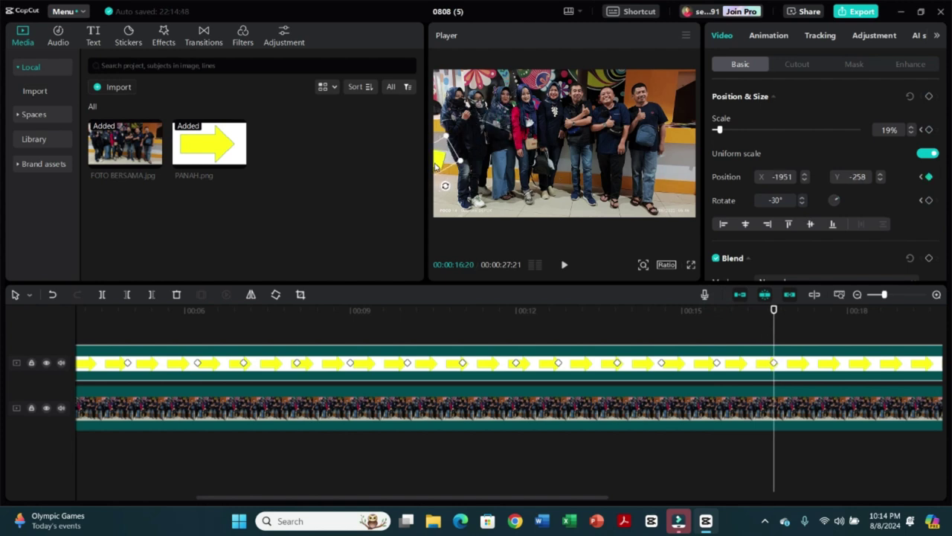
{"action": "left_click_drag", "start_coordinate": [774, 311], "coordinate": [837, 329]}
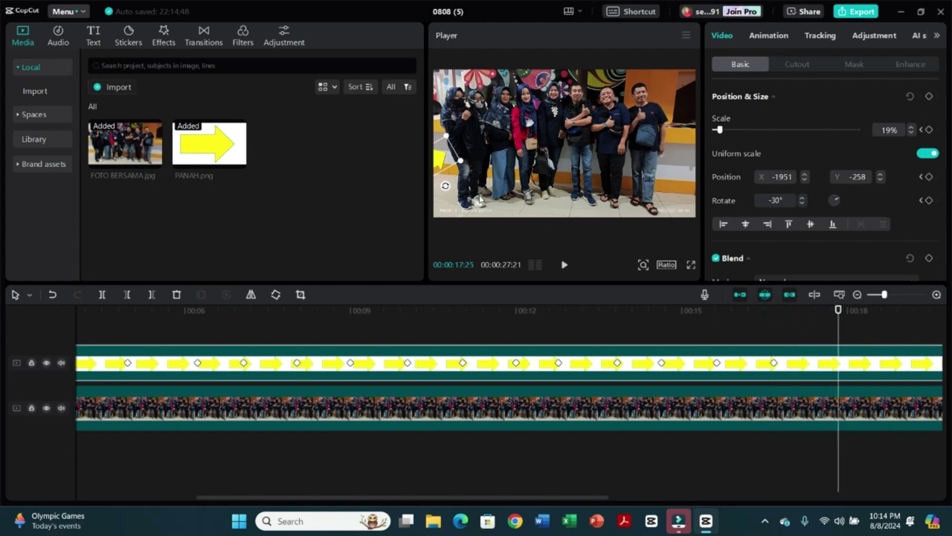
{"action": "left_click_drag", "start_coordinate": [445, 167], "coordinate": [494, 112]}
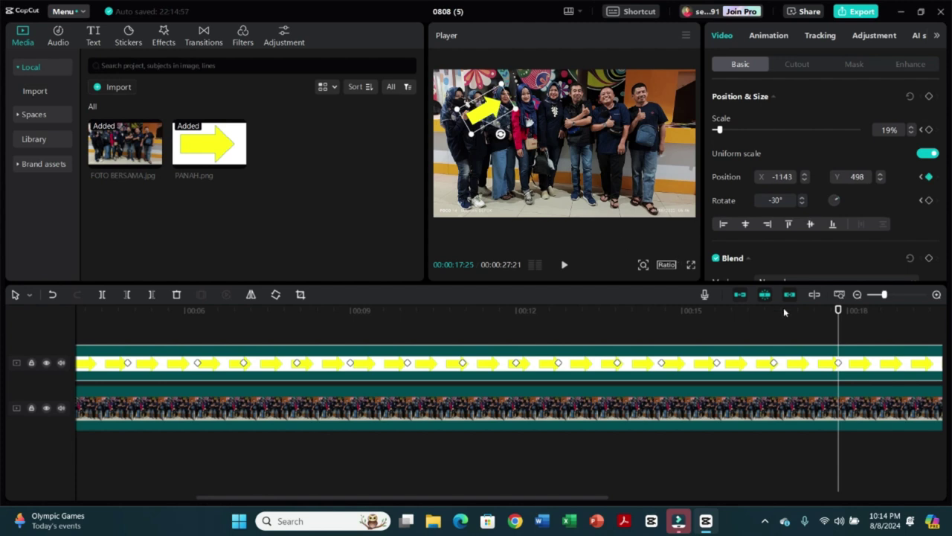
{"action": "left_click_drag", "start_coordinate": [837, 316], "coordinate": [884, 336]}
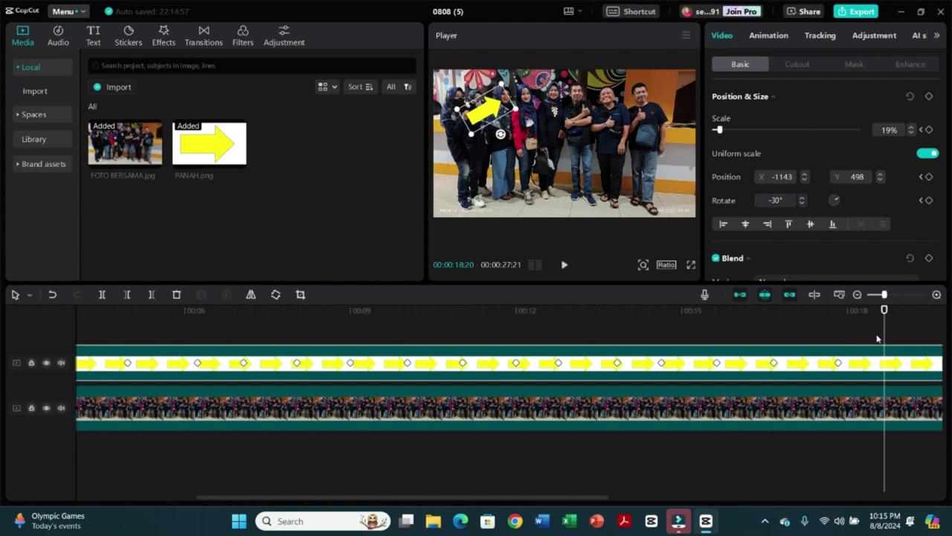
{"action": "left_click", "coordinate": [927, 99]}
- Add arrow keyframes at 20:05, 21:01, 22:09 and 23:07, ending on the first person
{"action": "left_click_drag", "start_coordinate": [578, 500], "coordinate": [695, 499]}
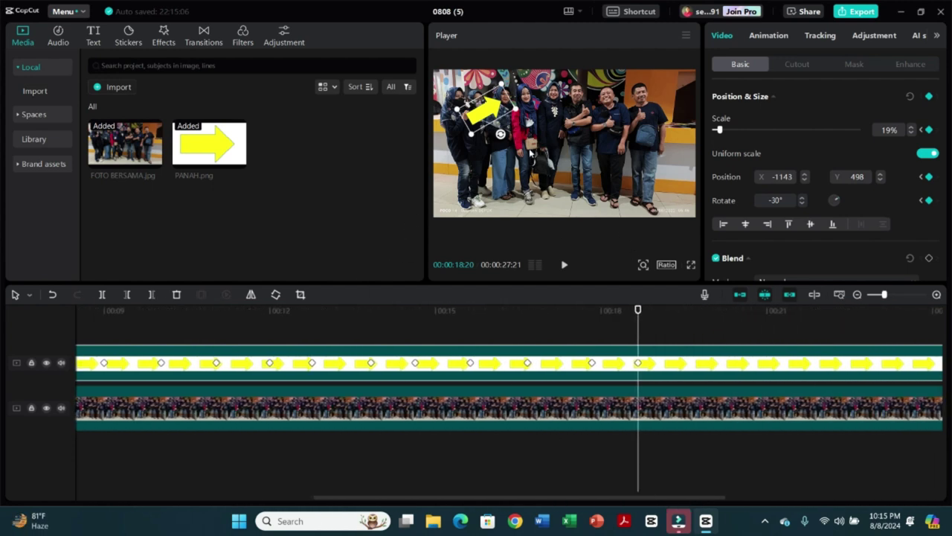
{"action": "left_click_drag", "start_coordinate": [645, 308], "coordinate": [720, 309]}
{"action": "left_click_drag", "start_coordinate": [492, 110], "coordinate": [446, 136]}
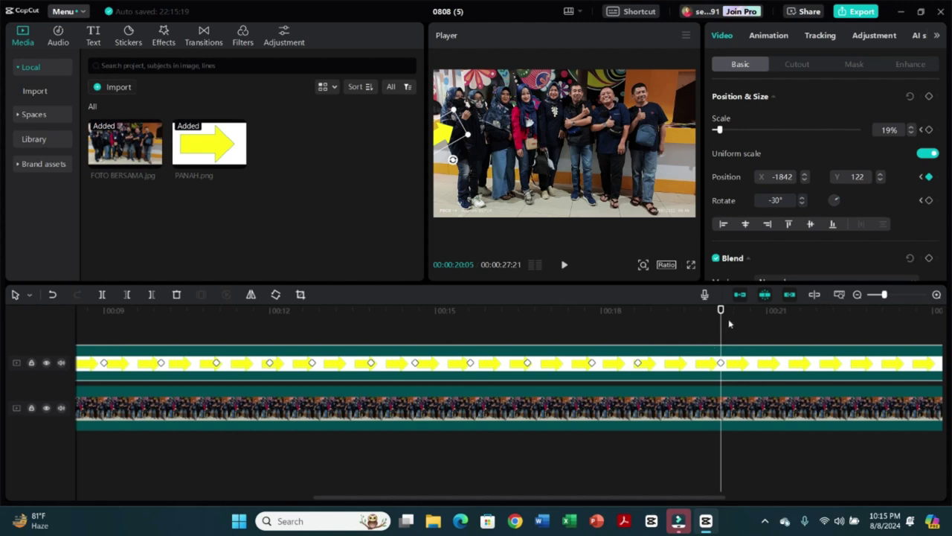
{"action": "left_click_drag", "start_coordinate": [721, 310], "coordinate": [769, 333]}
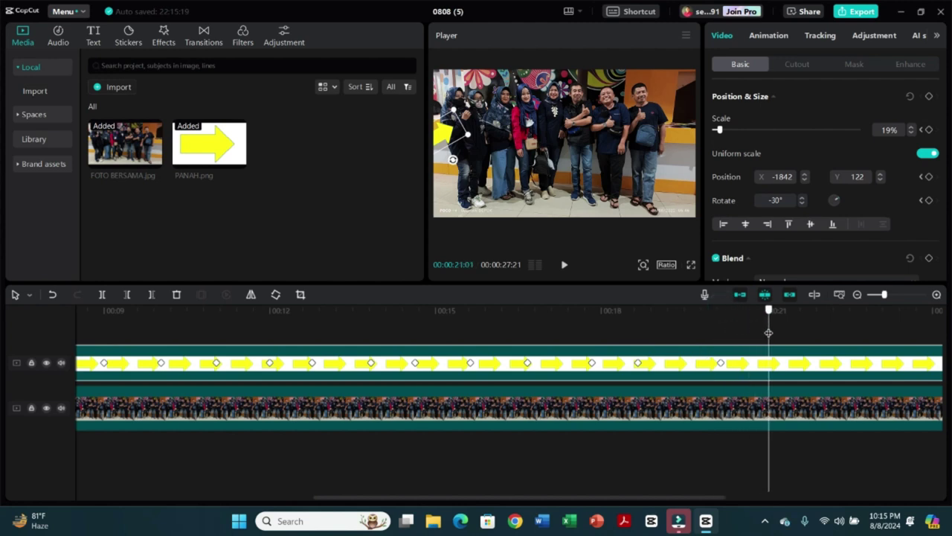
{"action": "left_click", "coordinate": [928, 96]}
{"action": "left_click_drag", "start_coordinate": [768, 315], "coordinate": [839, 314]}
{"action": "left_click_drag", "start_coordinate": [442, 139], "coordinate": [466, 120]}
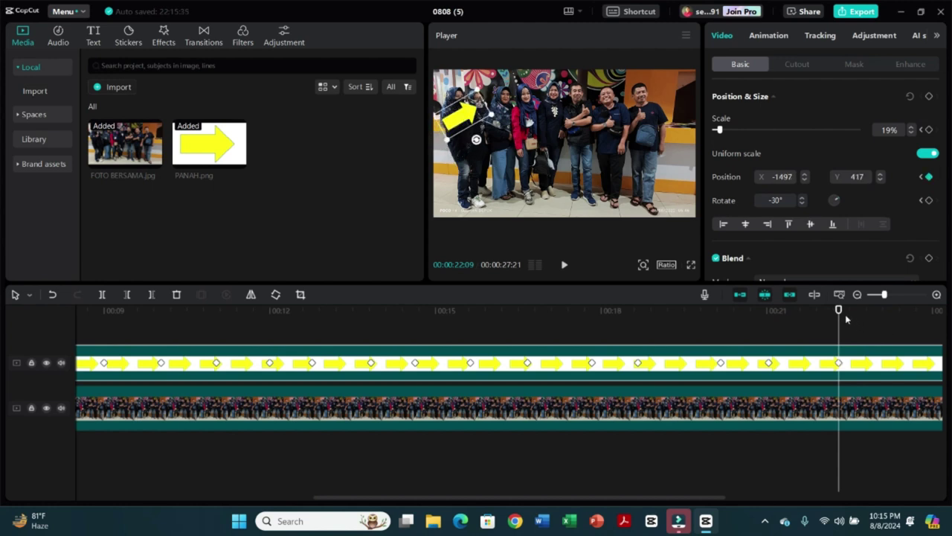
{"action": "left_click_drag", "start_coordinate": [840, 314], "coordinate": [890, 332]}
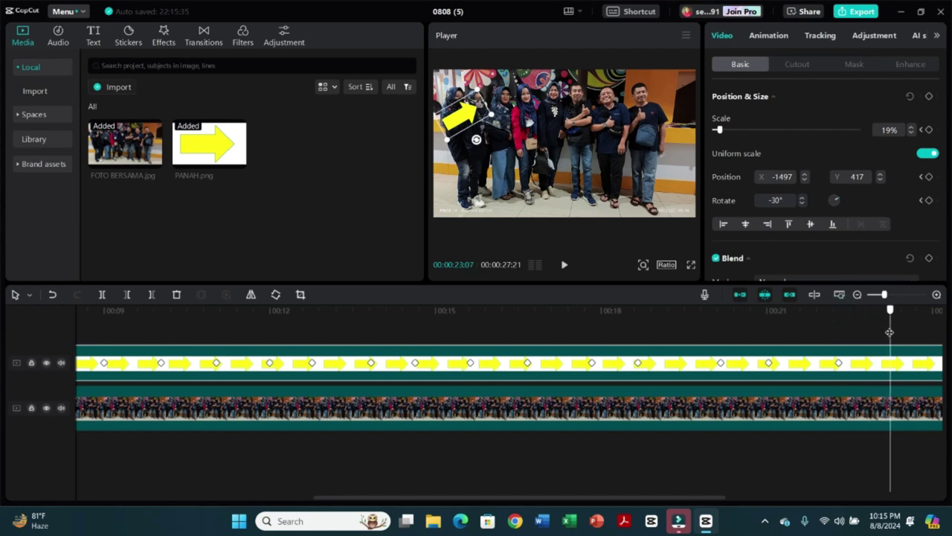
{"action": "left_click", "coordinate": [929, 96]}
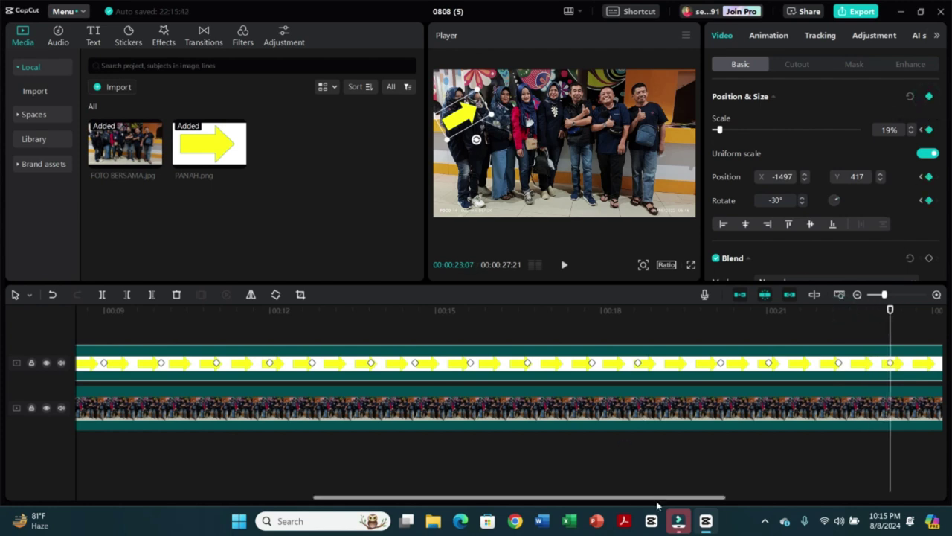
{"action": "left_click_drag", "start_coordinate": [657, 500], "coordinate": [742, 508]}
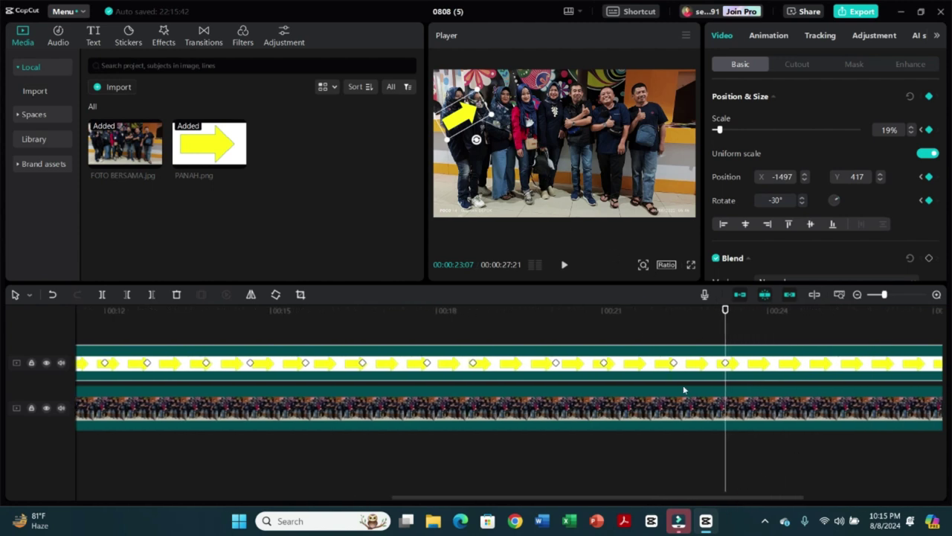
{"action": "left_click_drag", "start_coordinate": [726, 310], "coordinate": [795, 310]}
- Keyframe the arrow to the lower left, the upper-left person, then the men on the right
{"action": "left_click_drag", "start_coordinate": [461, 125], "coordinate": [512, 204]}
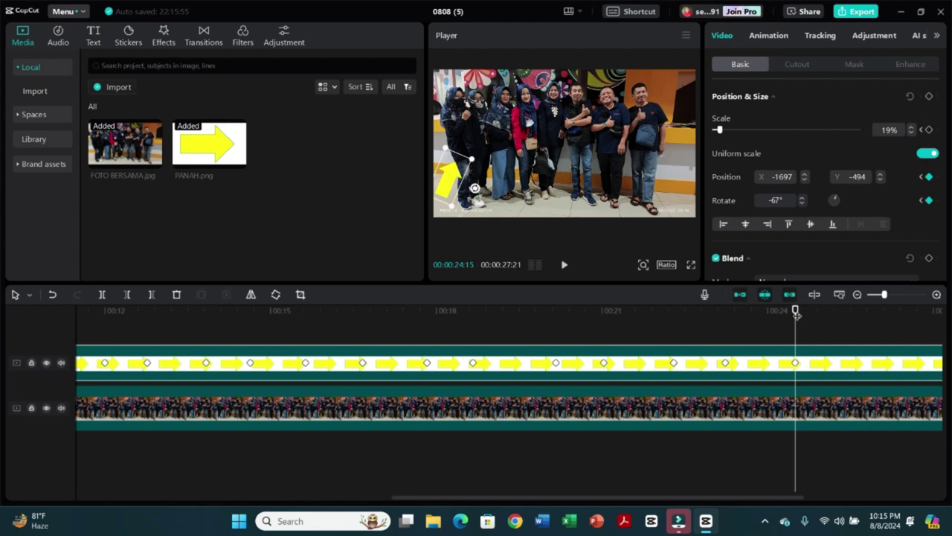
{"action": "left_click_drag", "start_coordinate": [796, 313], "coordinate": [850, 332]}
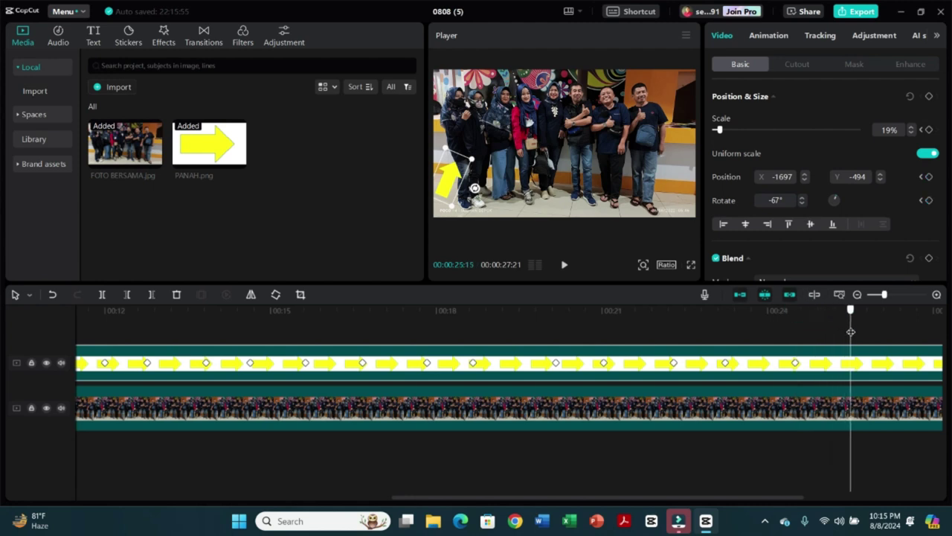
{"action": "left_click_drag", "start_coordinate": [457, 180], "coordinate": [455, 126]}
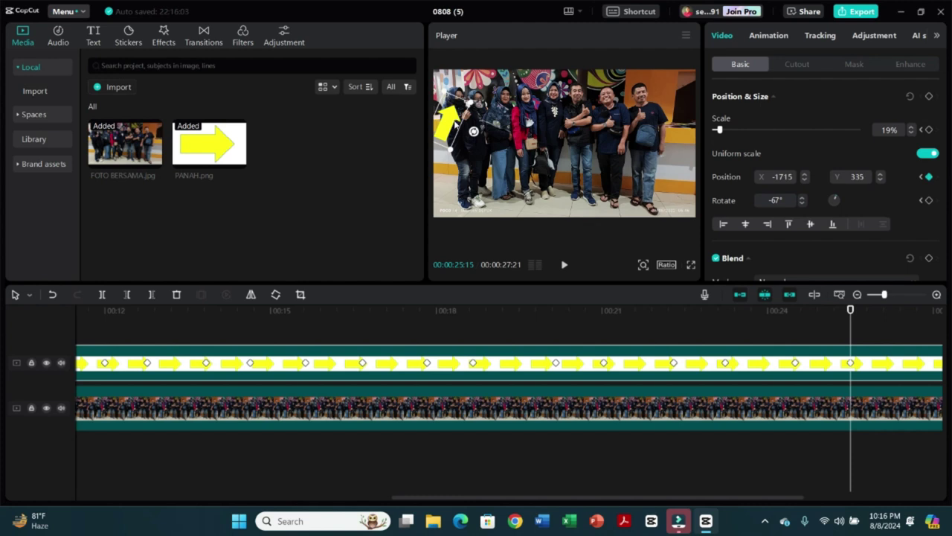
{"action": "left_click_drag", "start_coordinate": [672, 500], "coordinate": [736, 499]}
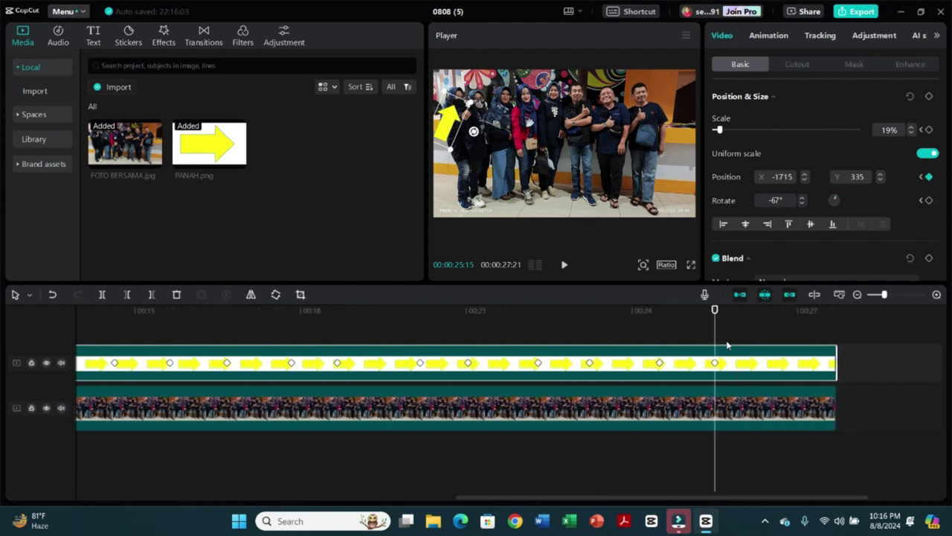
{"action": "left_click_drag", "start_coordinate": [713, 312], "coordinate": [779, 337]}
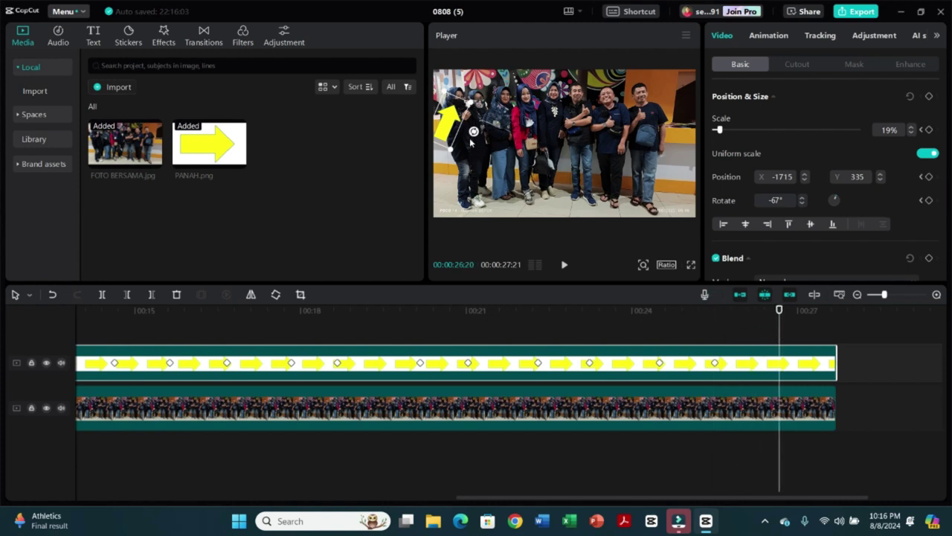
{"action": "left_click_drag", "start_coordinate": [453, 124], "coordinate": [676, 145]}
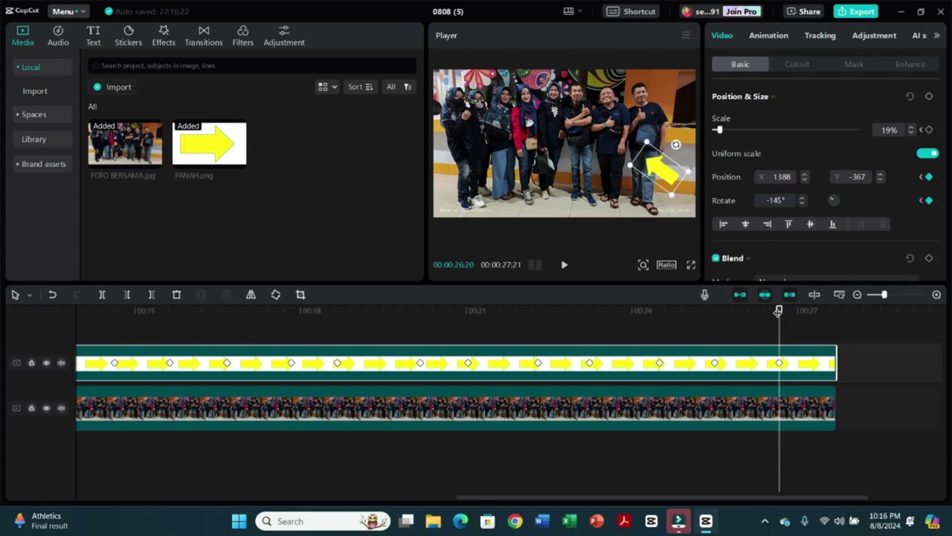
- Rotate the arrow to -237° and -304°, then slide it off the bottom-right at 27:17
{"action": "left_click_drag", "start_coordinate": [778, 310], "coordinate": [805, 311]}
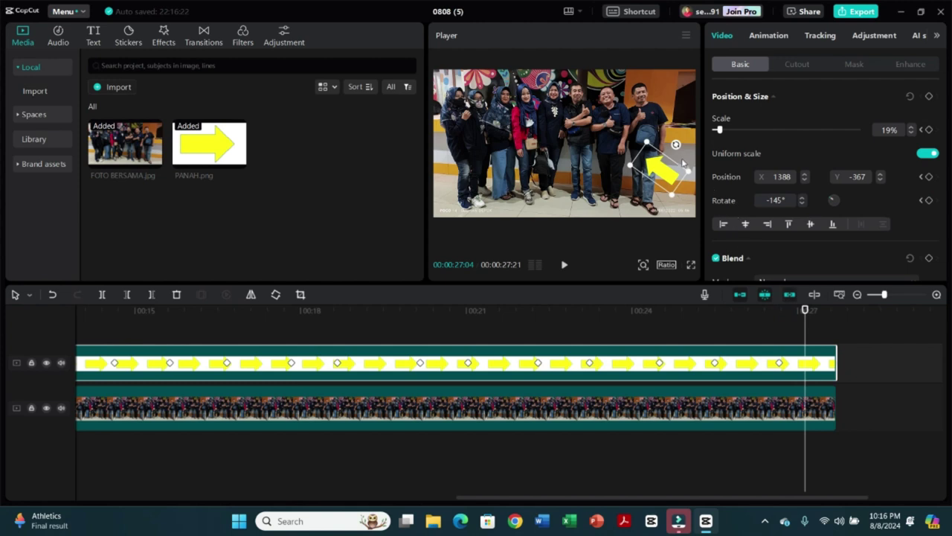
{"action": "left_click_drag", "start_coordinate": [674, 144], "coordinate": [638, 158]}
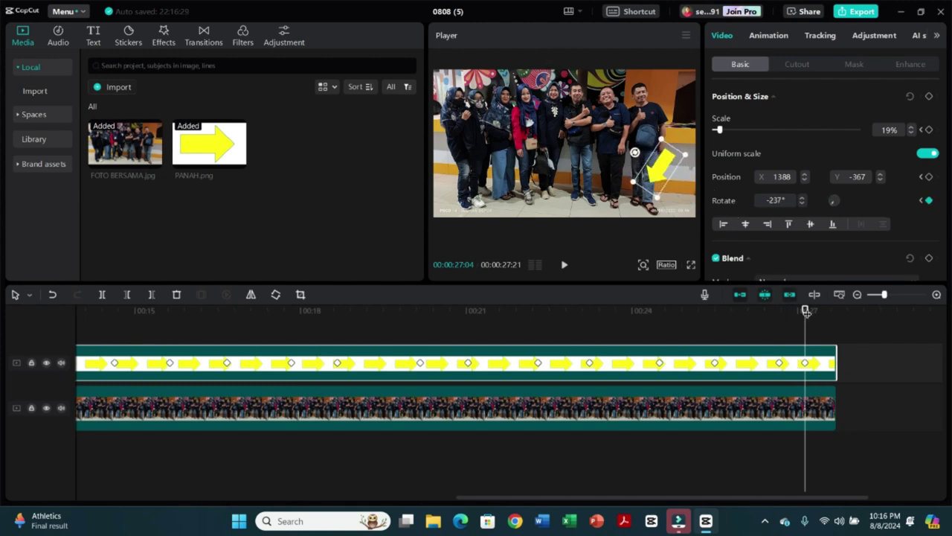
{"action": "left_click_drag", "start_coordinate": [806, 311], "coordinate": [820, 311]}
{"action": "left_click_drag", "start_coordinate": [635, 153], "coordinate": [634, 184]}
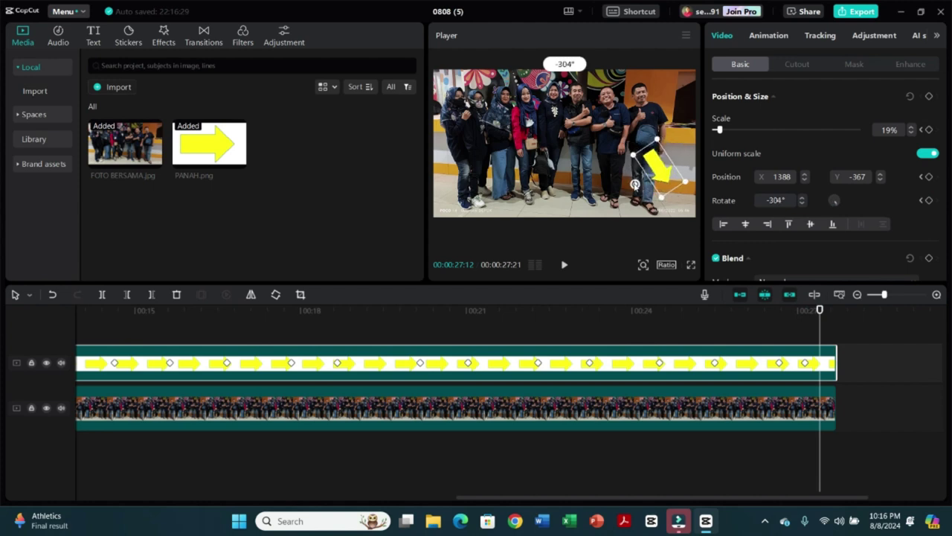
{"action": "left_click_drag", "start_coordinate": [820, 312], "coordinate": [829, 311]}
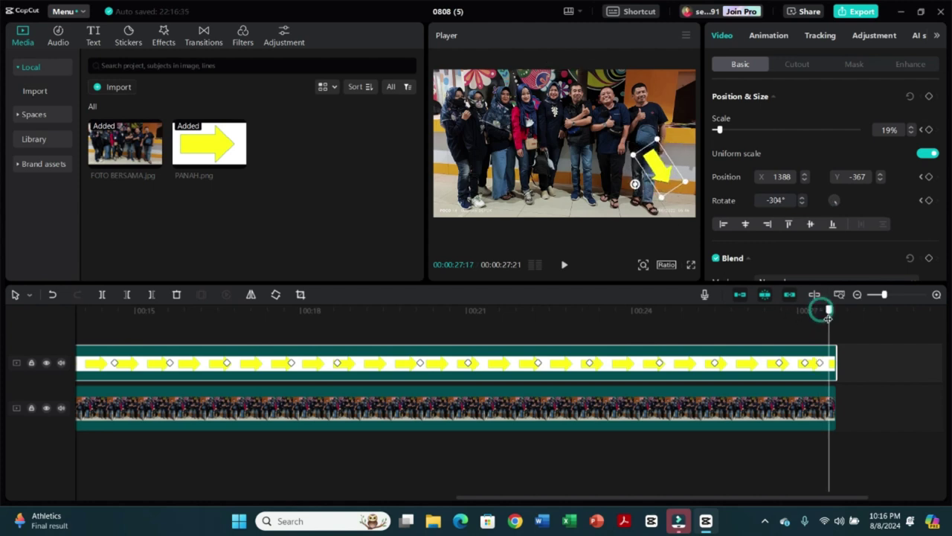
{"action": "left_click_drag", "start_coordinate": [649, 168], "coordinate": [711, 236]}
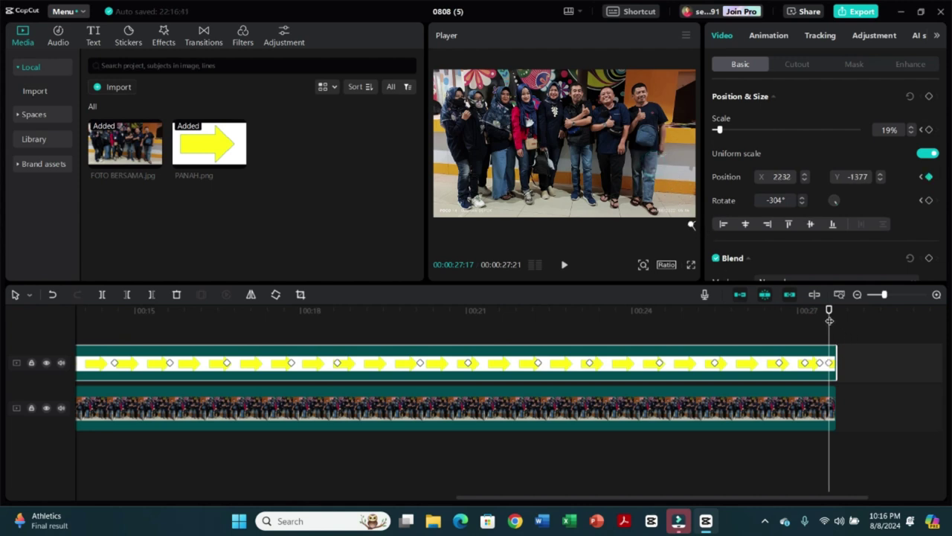
{"action": "key", "text": "Home"}
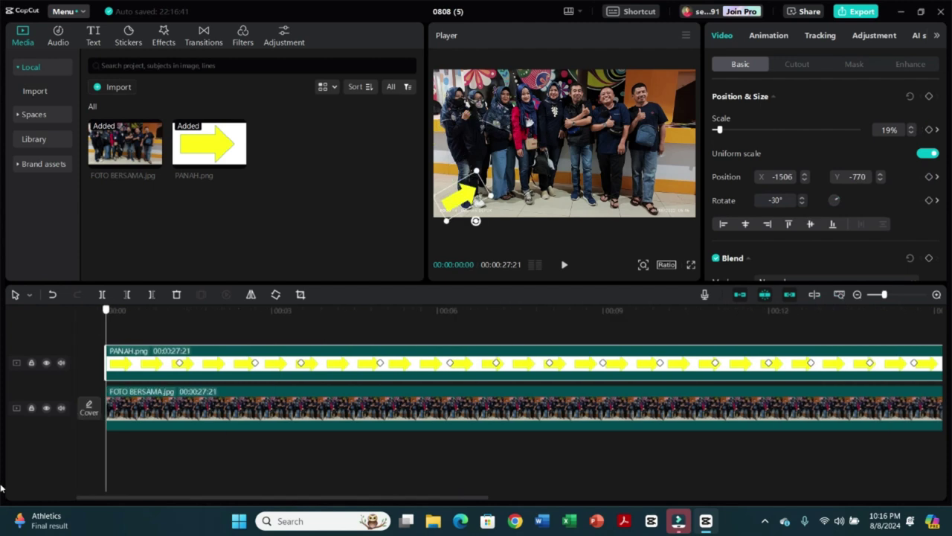
- Play the arrow animation from the start to preview it
{"action": "left_click", "coordinate": [564, 265]}
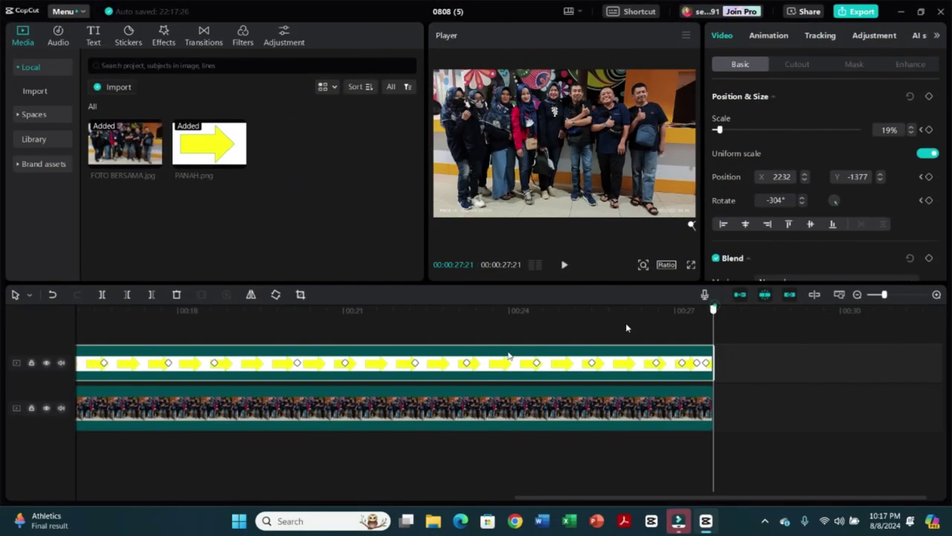
{"action": "key", "text": "Home"}
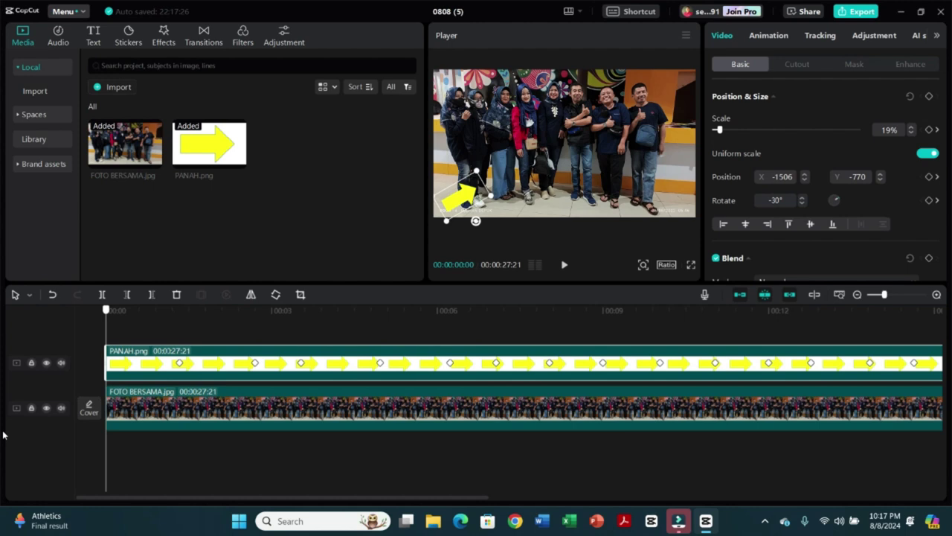
{"action": "left_click", "coordinate": [563, 269]}
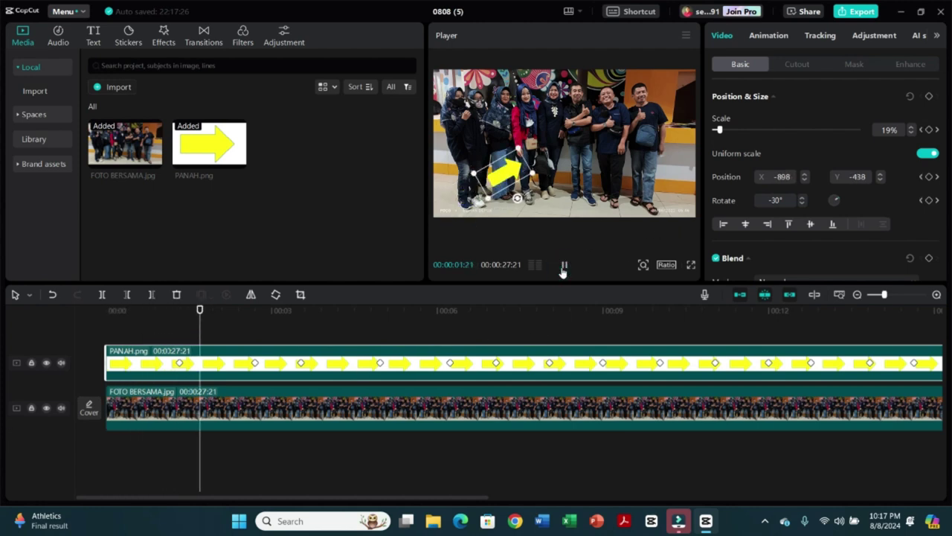
{"action": "left_click", "coordinate": [564, 268]}
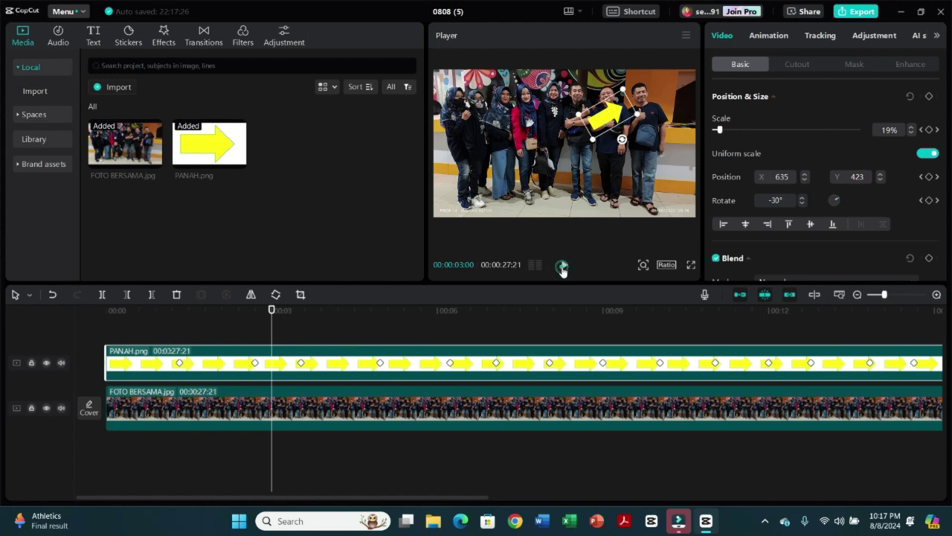
{"action": "left_click", "coordinate": [563, 267]}
{"action": "left_click", "coordinate": [563, 266]}
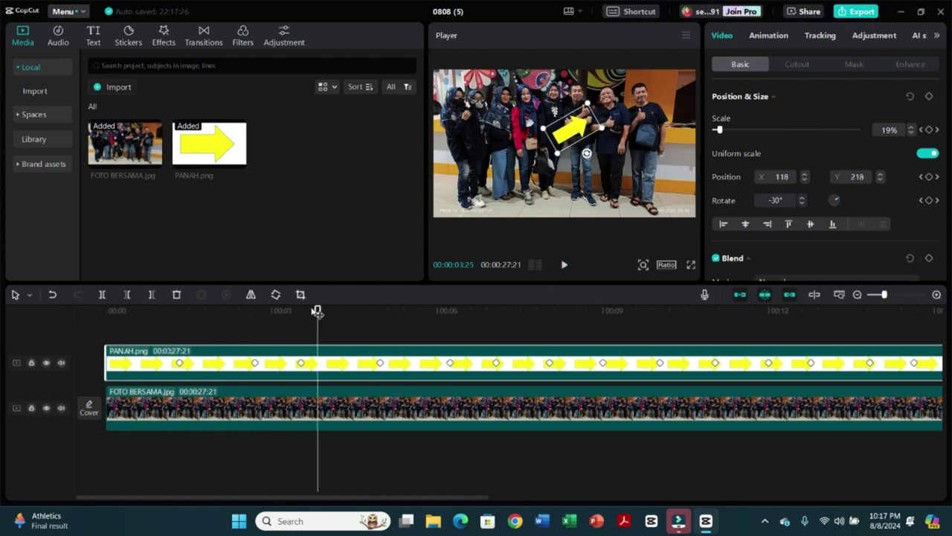
- Add a Default text clip above the arrow track starting at 00:00:02:21
{"action": "left_click_drag", "start_coordinate": [317, 311], "coordinate": [248, 311]}
{"action": "left_click_drag", "start_coordinate": [223, 370], "coordinate": [254, 400]}
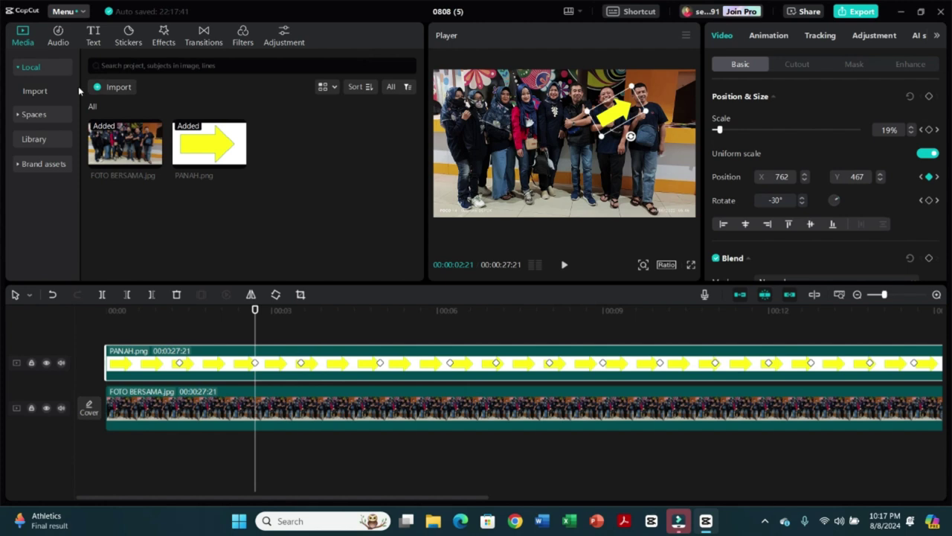
{"action": "left_click", "coordinate": [92, 41]}
{"action": "mouse_move", "coordinate": [112, 113]}
{"action": "left_click_drag", "start_coordinate": [112, 103], "coordinate": [250, 343]}
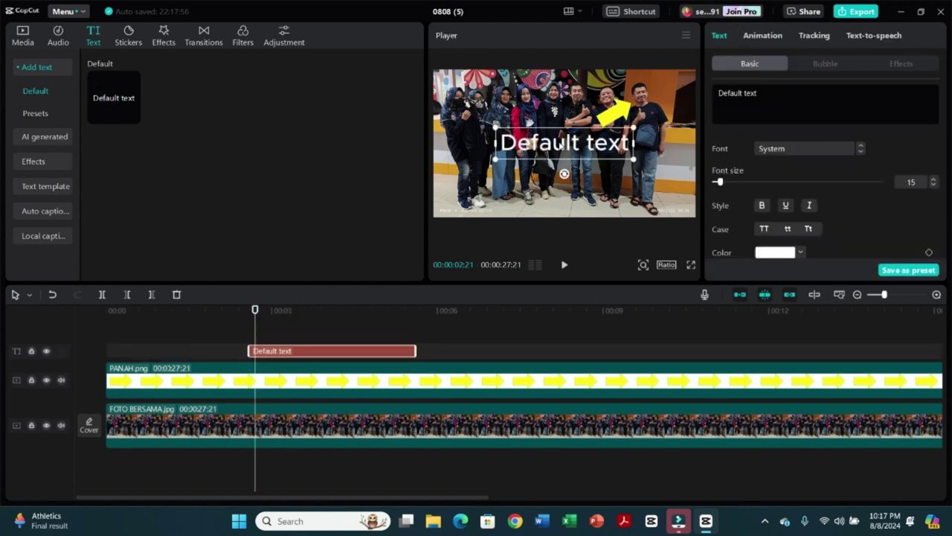
- Replace the default text with the first person's name and reduce its font size to 13
{"action": "double_click", "coordinate": [559, 142]}
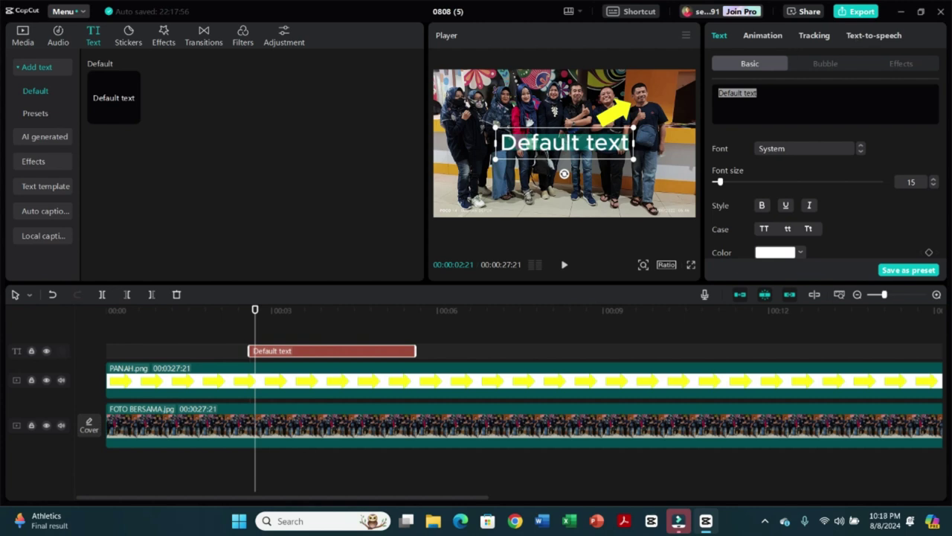
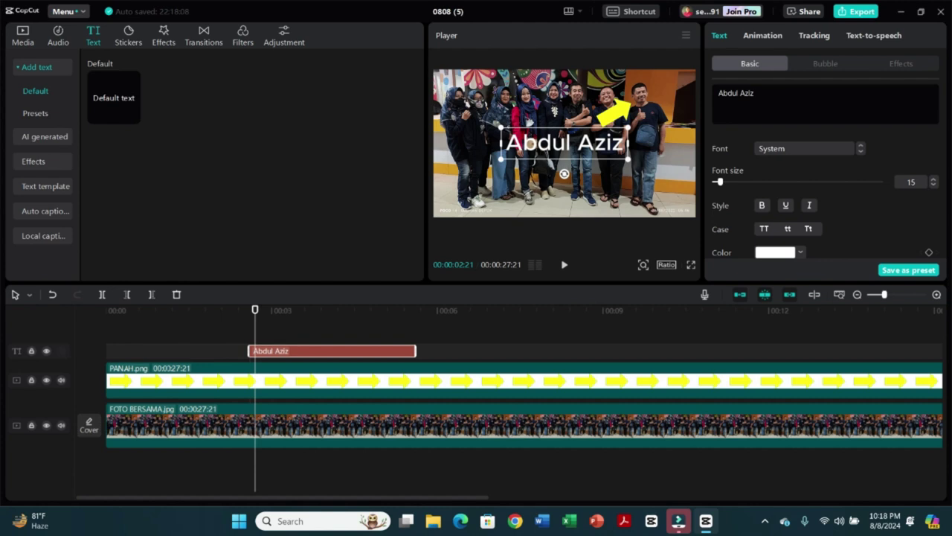
{"action": "mouse_move", "coordinate": [720, 186]}
{"action": "left_mouse_down"}
{"action": "mouse_move", "coordinate": [747, 183]}
{"action": "mouse_move", "coordinate": [704, 192]}
{"action": "mouse_move", "coordinate": [720, 192]}
{"action": "left_mouse_up"}
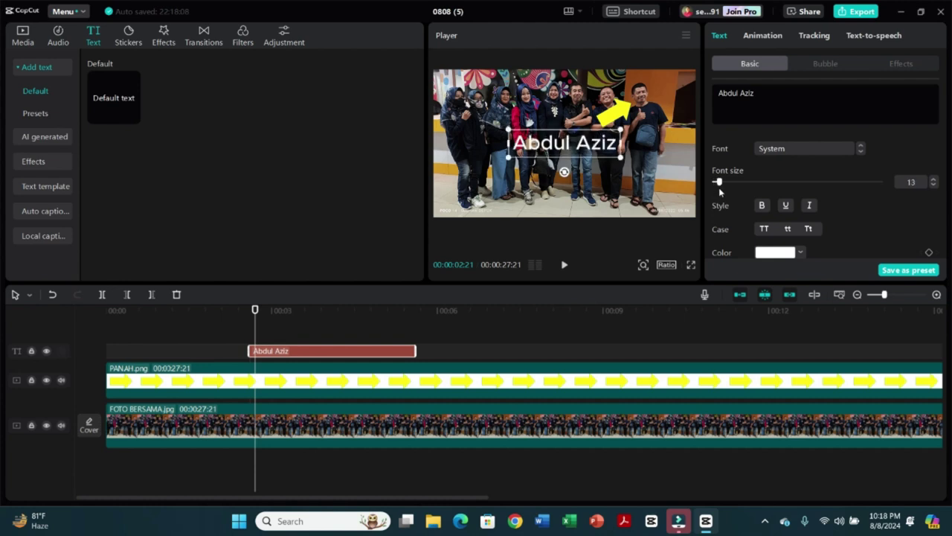
- Colour the name label a muted yellow, hex C4BB50
{"action": "left_click", "coordinate": [785, 254]}
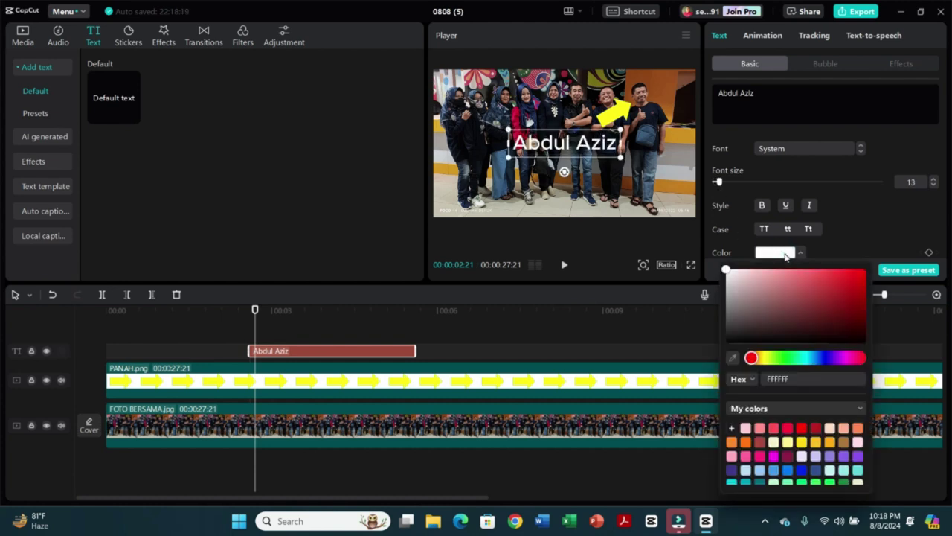
{"action": "left_click", "coordinate": [825, 358]}
{"action": "left_click_drag", "start_coordinate": [814, 310], "coordinate": [772, 315]}
{"action": "left_click", "coordinate": [788, 442]}
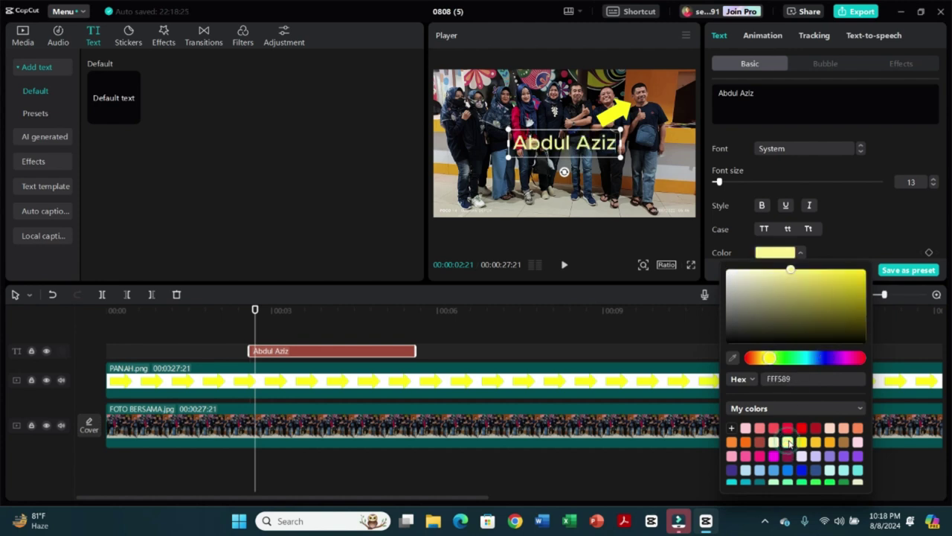
{"action": "left_click", "coordinate": [844, 226]}
{"action": "left_click", "coordinate": [808, 286]}
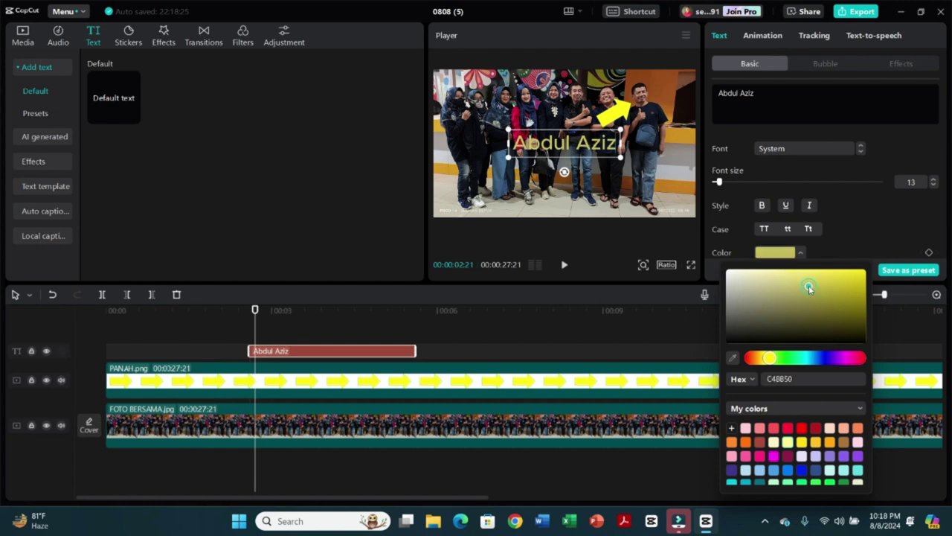
{"action": "left_click", "coordinate": [852, 217]}
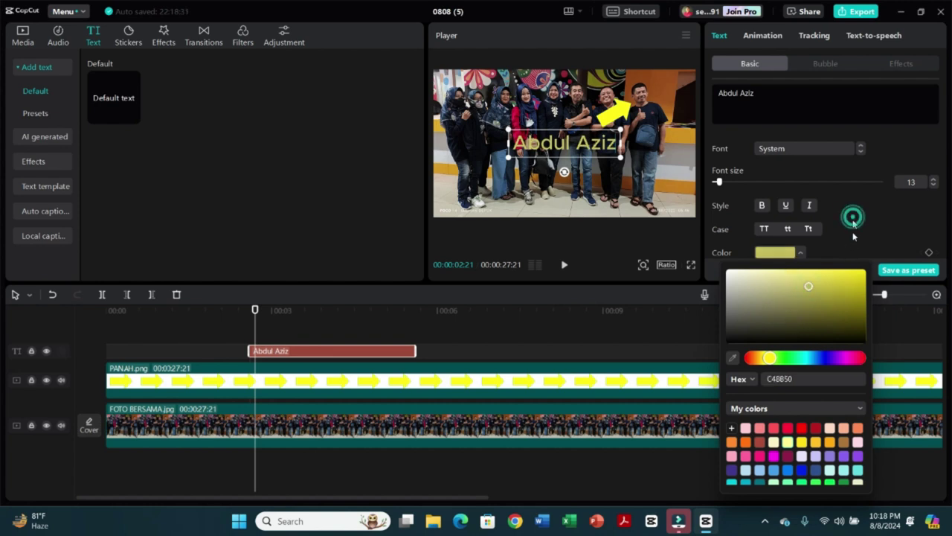
{"action": "left_click", "coordinate": [889, 339]}
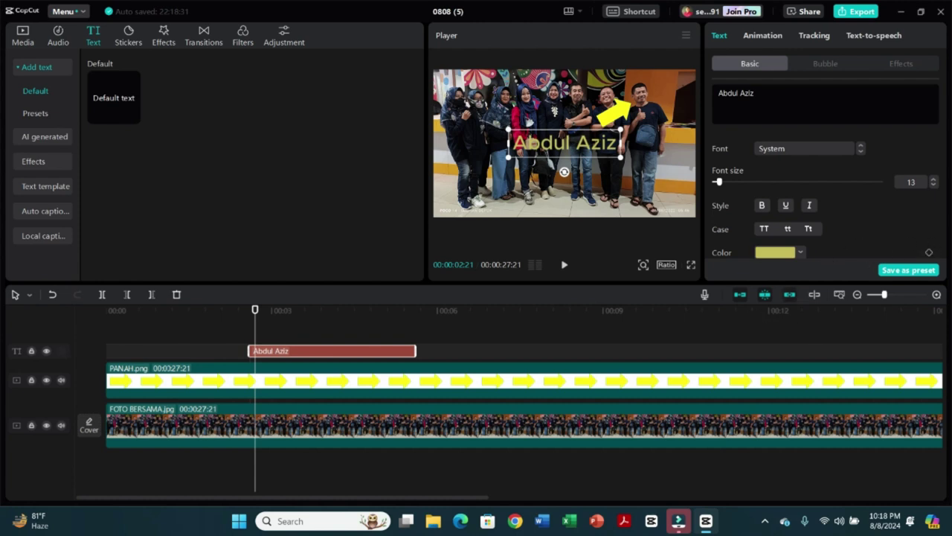
{"action": "scroll", "coordinate": [830, 232], "scroll_direction": "down", "scroll_amount": 5}
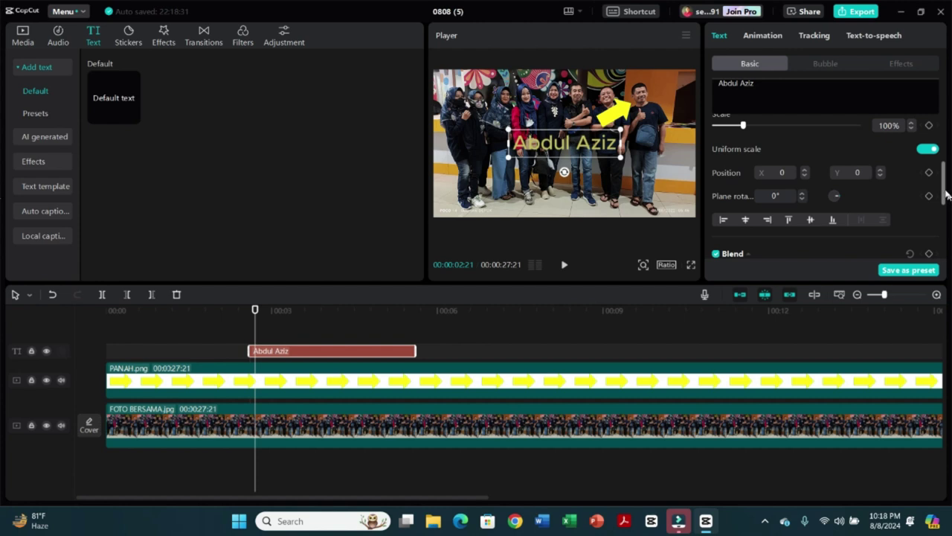
- Apply the yellow preset text style to the name label and scale it to 85%
{"action": "left_click_drag", "start_coordinate": [943, 191], "coordinate": [935, 156]}
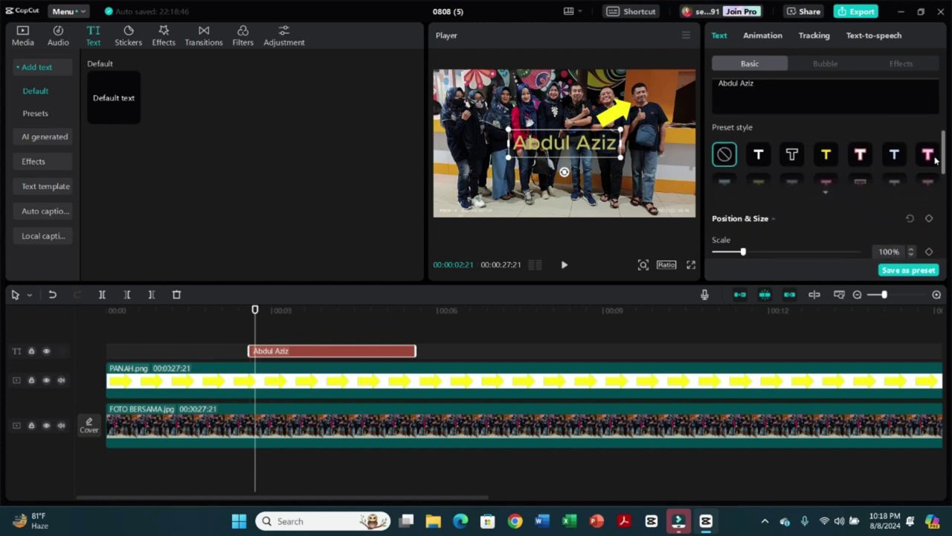
{"action": "left_click", "coordinate": [764, 157]}
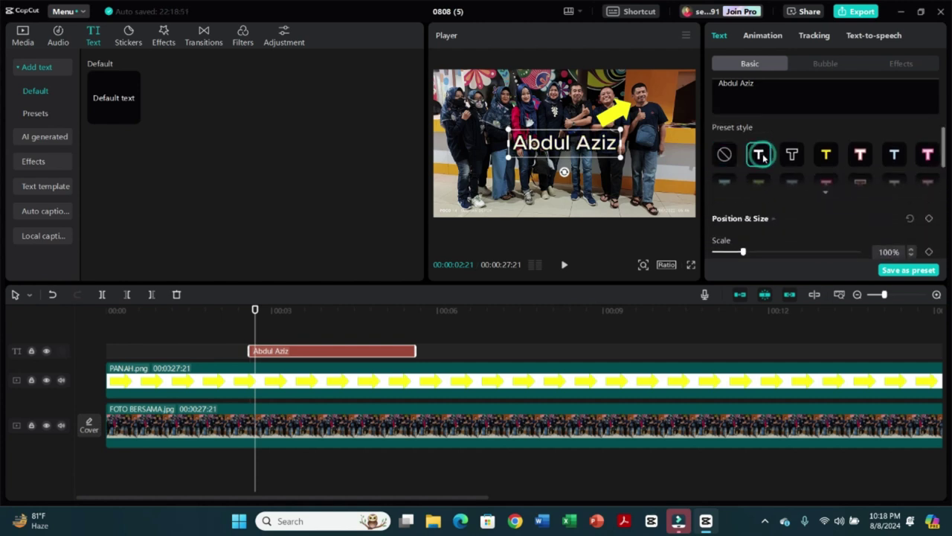
{"action": "left_click", "coordinate": [792, 157]}
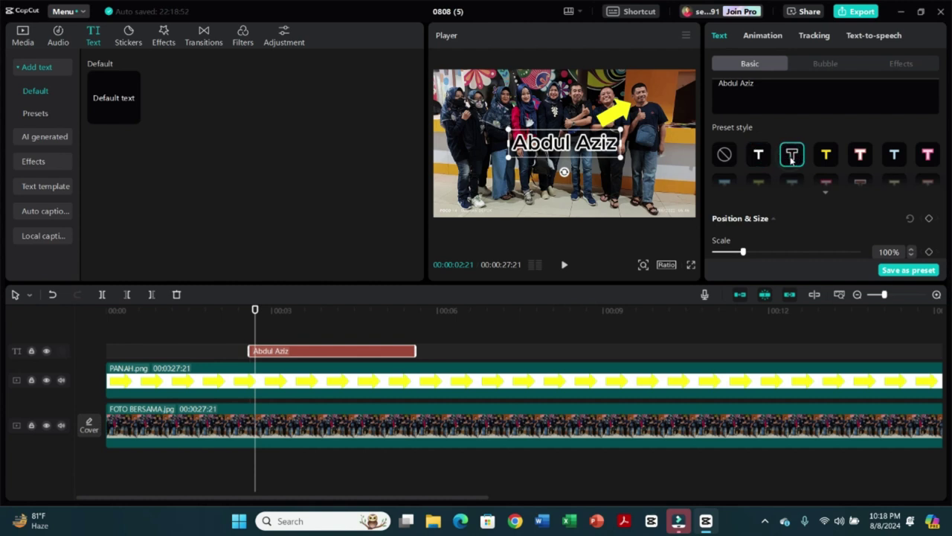
{"action": "left_click", "coordinate": [825, 157]}
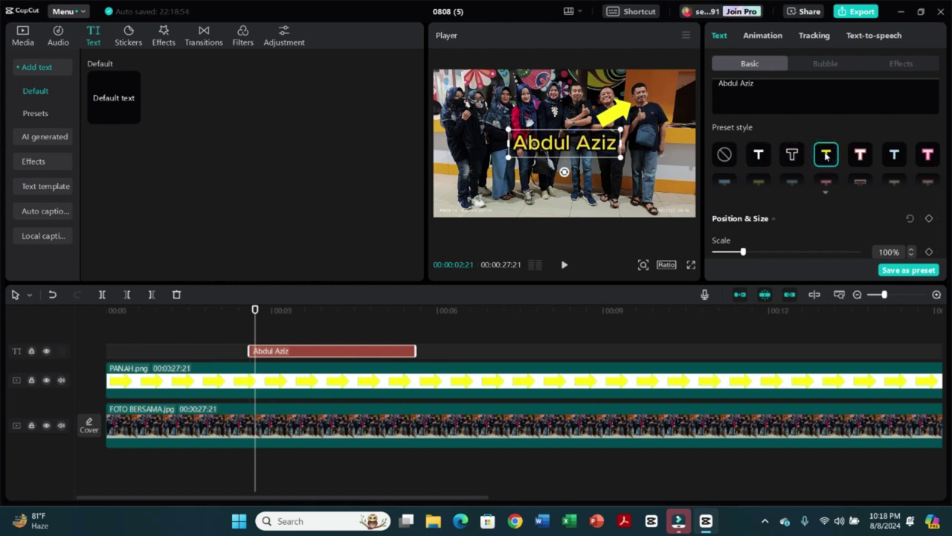
{"action": "left_click", "coordinate": [859, 157]}
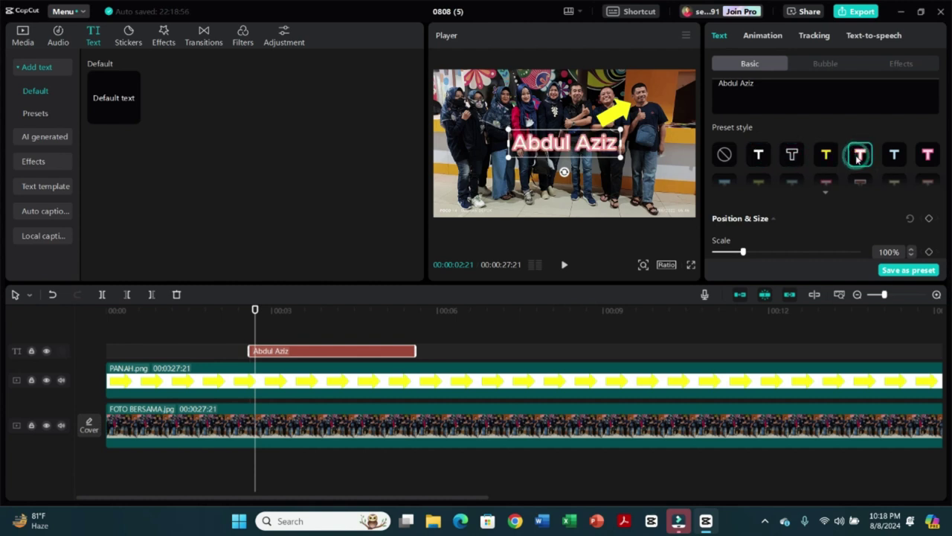
{"action": "left_click", "coordinate": [895, 157]}
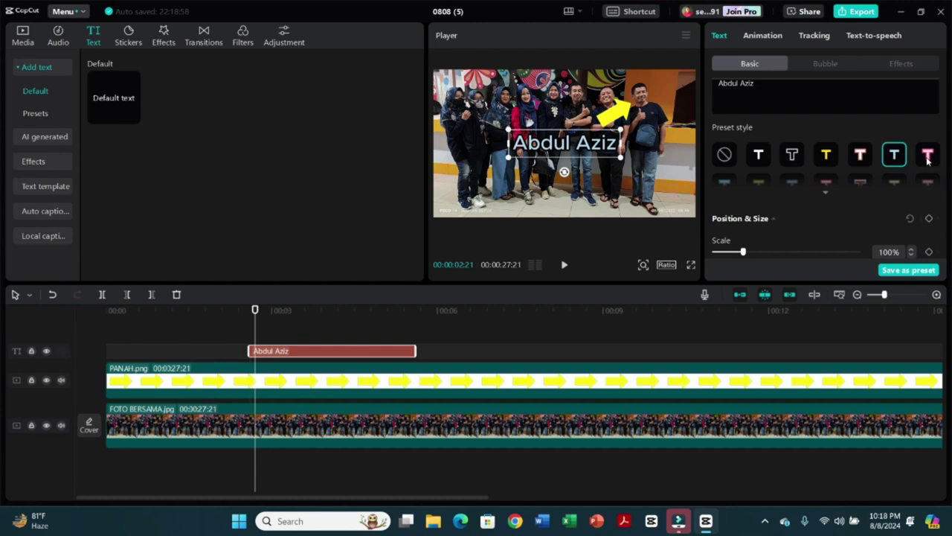
{"action": "left_click", "coordinate": [928, 158]}
{"action": "left_click", "coordinate": [859, 157]}
{"action": "left_click", "coordinate": [825, 158]}
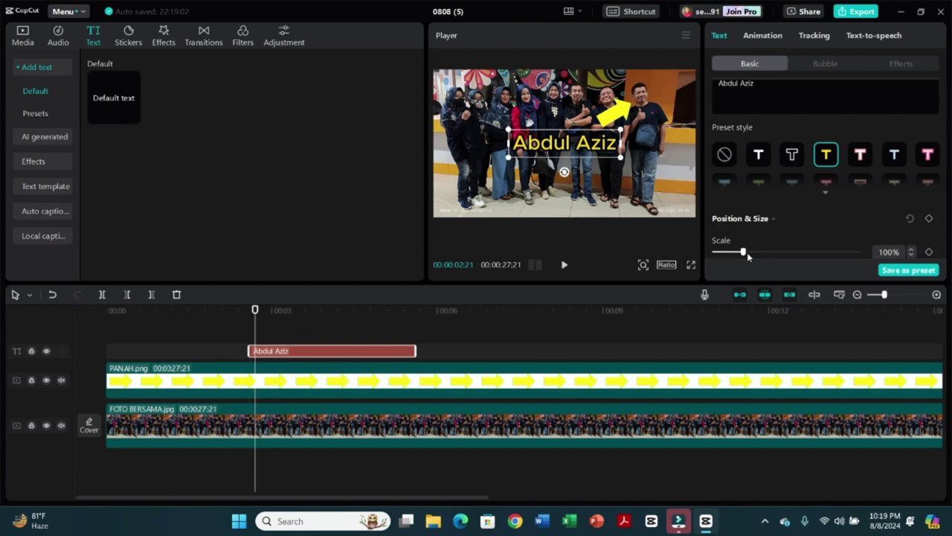
{"action": "mouse_move", "coordinate": [743, 253]}
{"action": "left_mouse_down"}
{"action": "mouse_move", "coordinate": [729, 253]}
{"action": "mouse_move", "coordinate": [740, 256]}
{"action": "left_mouse_up"}
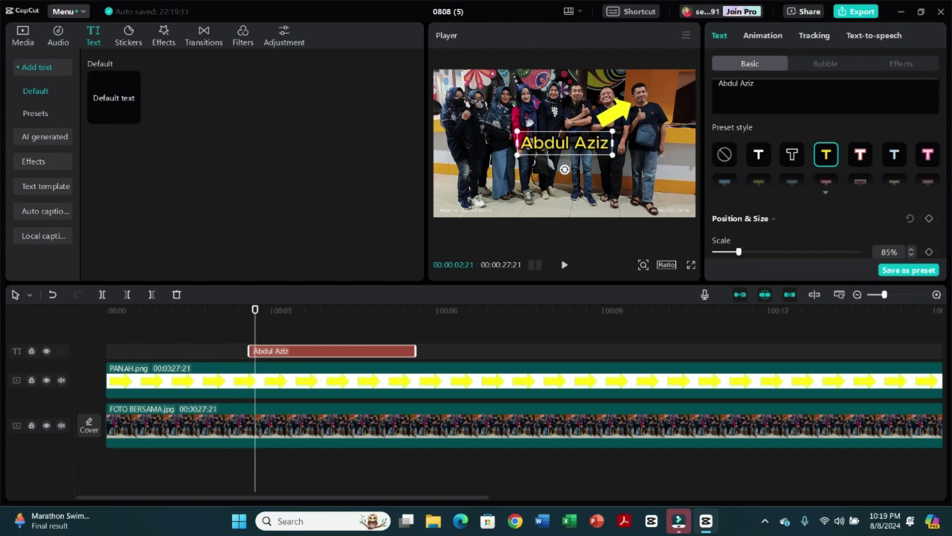
{"action": "left_click_drag", "start_coordinate": [945, 140], "coordinate": [944, 186]}
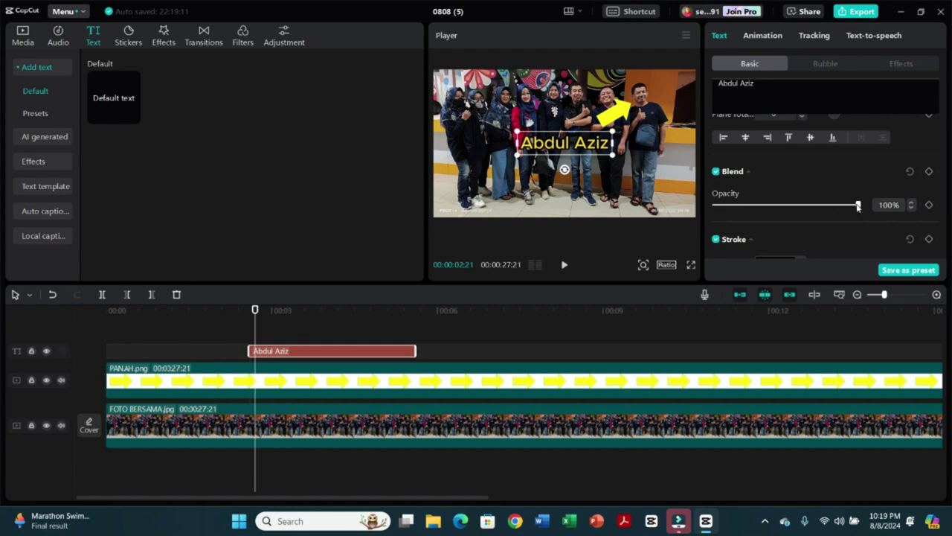
- Lower the label's opacity to 64% and enable its outline stroke
{"action": "left_click_drag", "start_coordinate": [859, 205], "coordinate": [809, 213]}
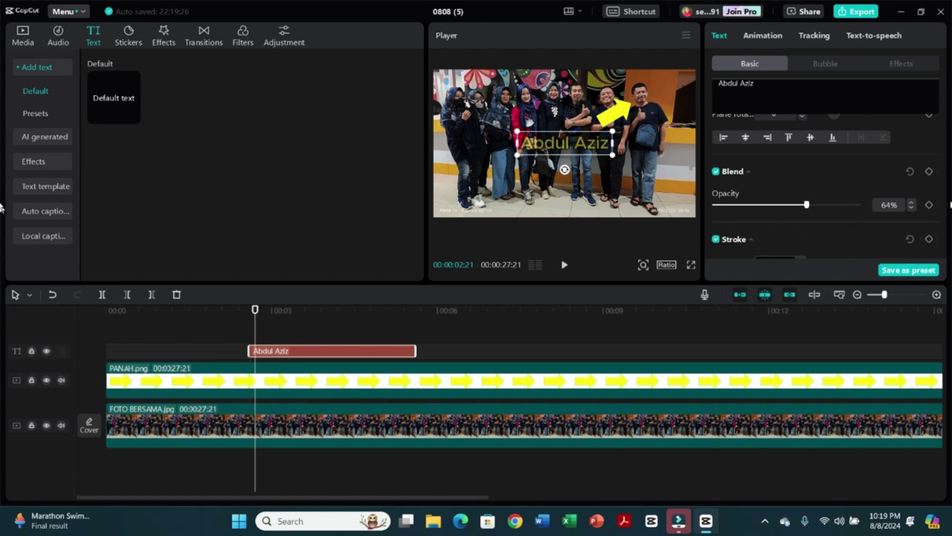
{"action": "scroll", "coordinate": [943, 186], "scroll_direction": "down", "scroll_amount": 2}
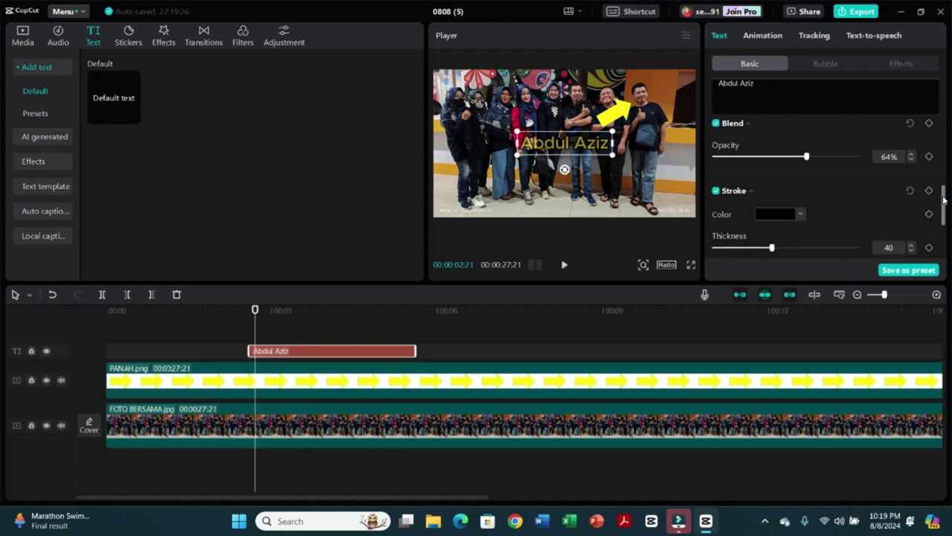
{"action": "left_click", "coordinate": [715, 192]}
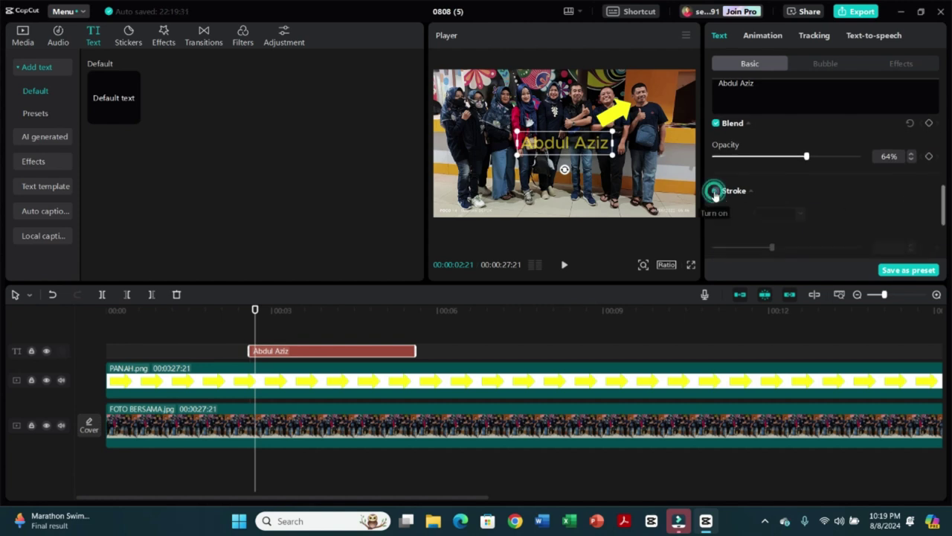
{"action": "left_click", "coordinate": [715, 192]}
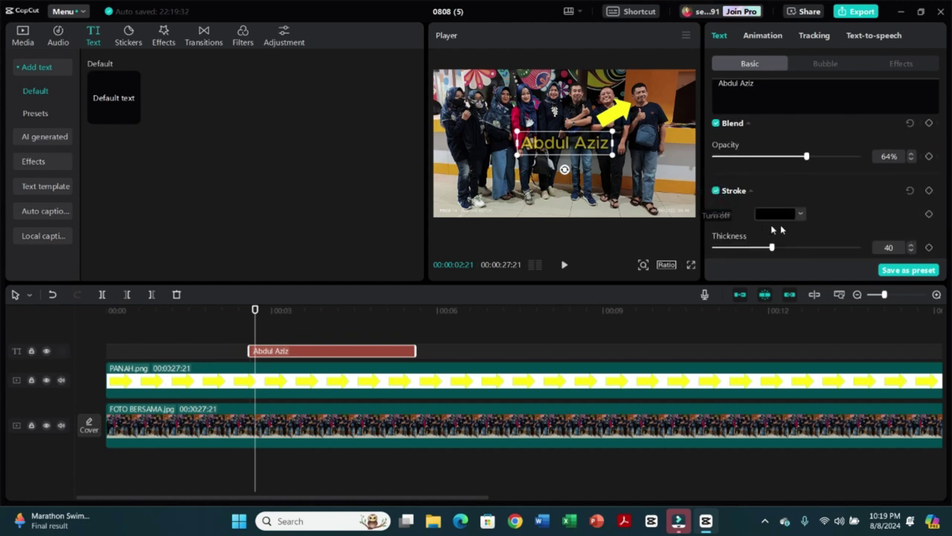
- Set the outline colour to dark navy 0E295E and turn on the background box
{"action": "left_click", "coordinate": [801, 215]}
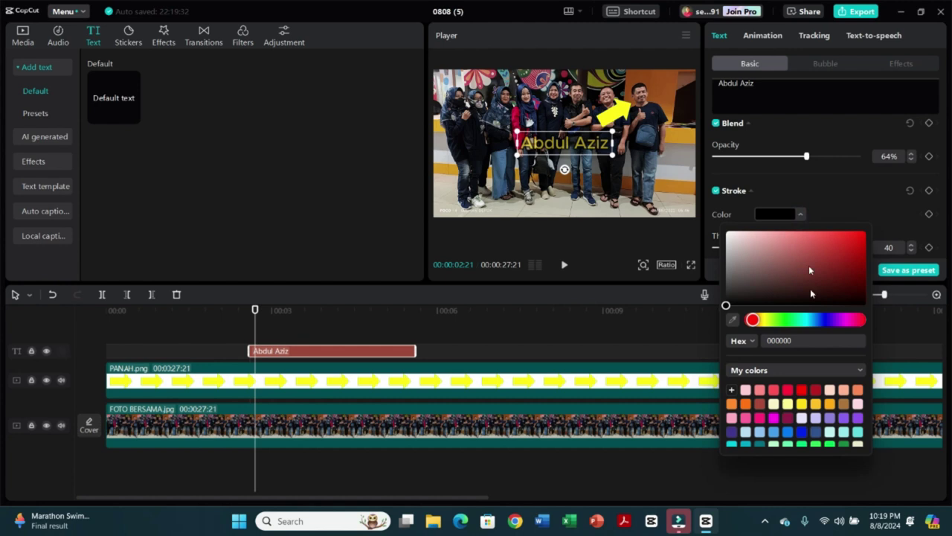
{"action": "left_click", "coordinate": [825, 319]}
{"action": "left_click", "coordinate": [847, 256]}
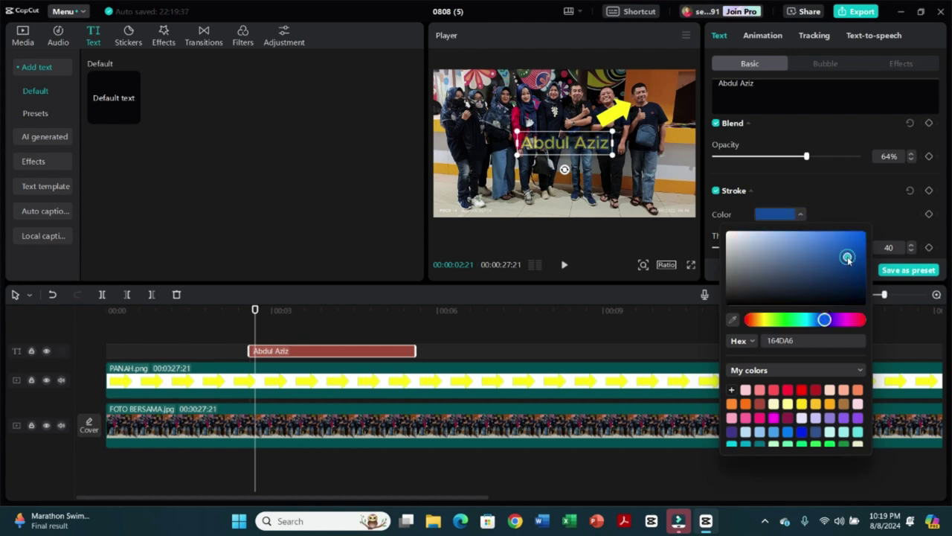
{"action": "mouse_move", "coordinate": [847, 256]}
{"action": "left_mouse_down"}
{"action": "mouse_move", "coordinate": [816, 275]}
{"action": "mouse_move", "coordinate": [778, 266]}
{"action": "mouse_move", "coordinate": [769, 250]}
{"action": "mouse_move", "coordinate": [833, 250]}
{"action": "mouse_move", "coordinate": [848, 273]}
{"action": "mouse_move", "coordinate": [849, 245]}
{"action": "left_mouse_up"}
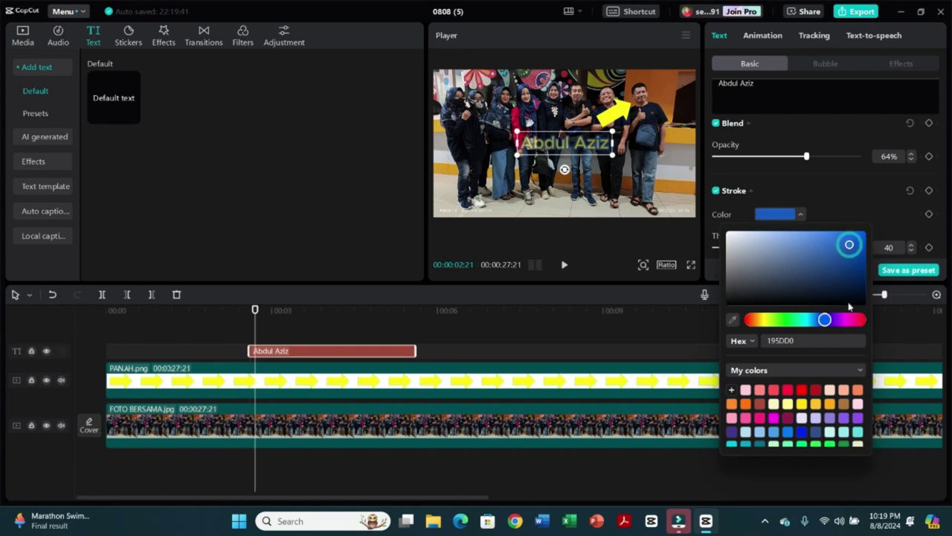
{"action": "left_click", "coordinate": [815, 431]}
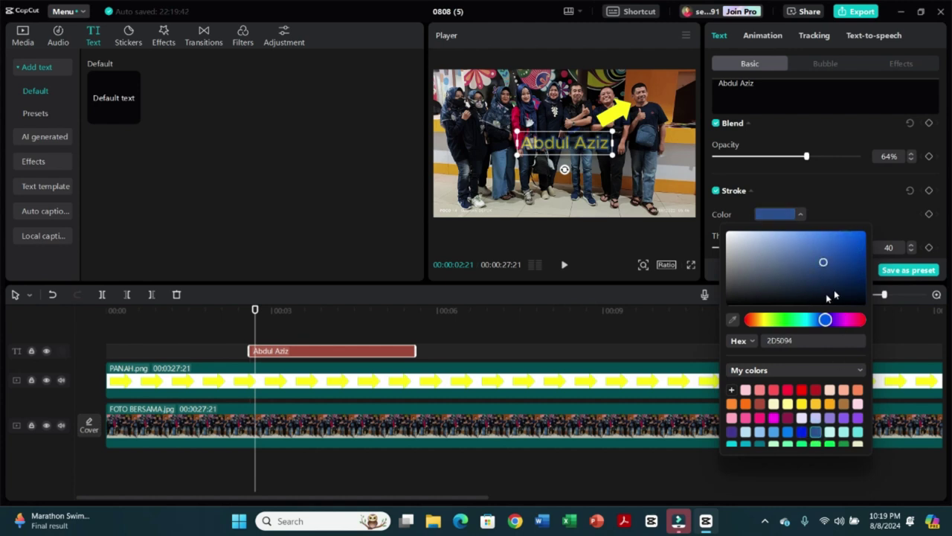
{"action": "left_click", "coordinate": [847, 277]}
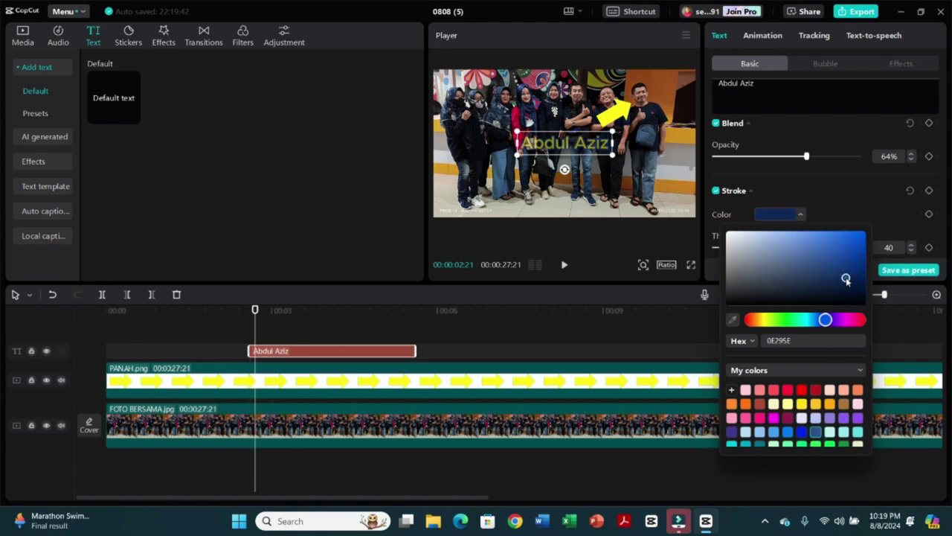
{"action": "left_click", "coordinate": [849, 184]}
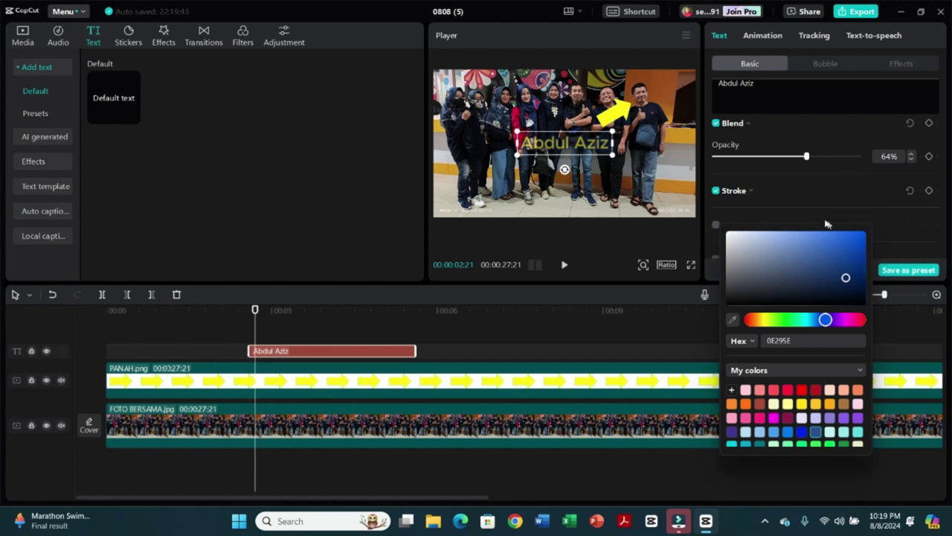
{"action": "left_click", "coordinate": [891, 249]}
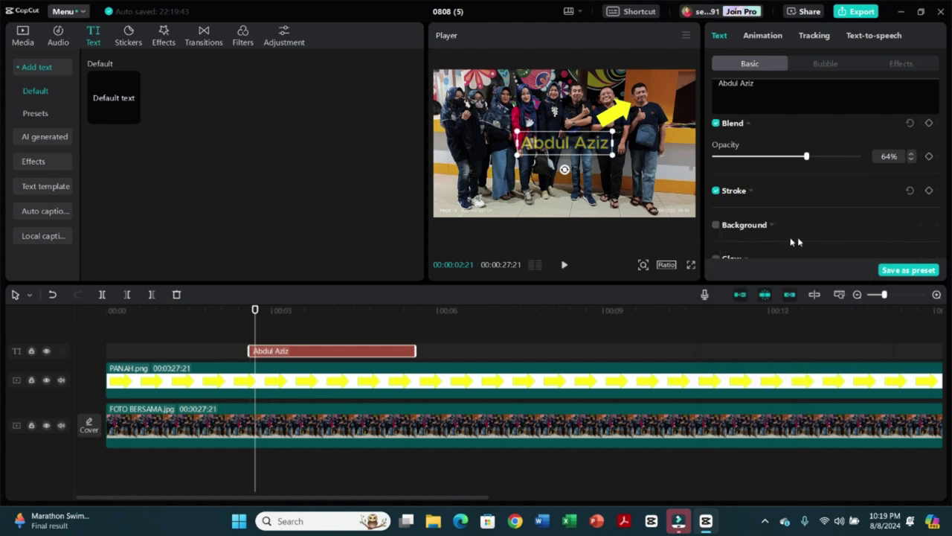
{"action": "left_click", "coordinate": [717, 228]}
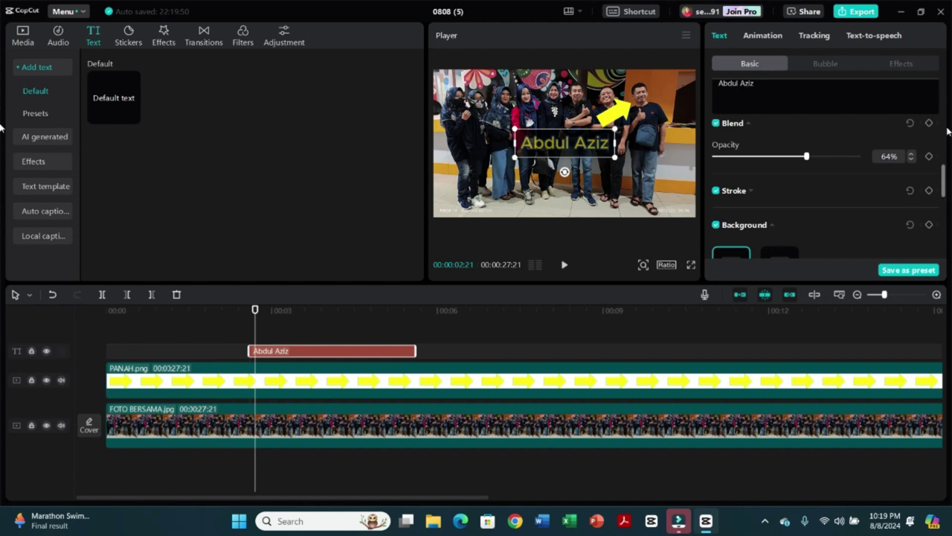
- Try a green background colour for the label, then reselect the name label for editing
{"action": "left_click_drag", "start_coordinate": [944, 178], "coordinate": [946, 196]}
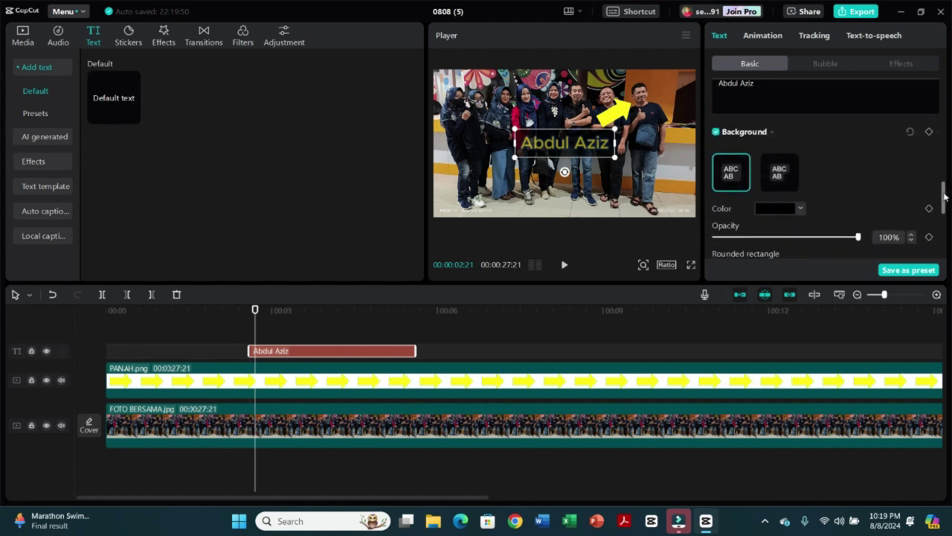
{"action": "left_click", "coordinate": [800, 209]}
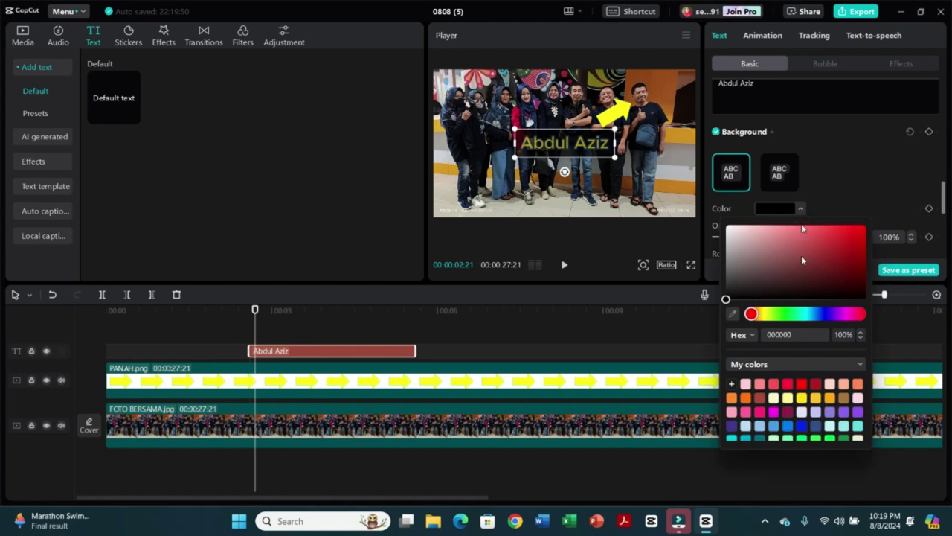
{"action": "left_click", "coordinate": [786, 314]}
{"action": "left_click", "coordinate": [831, 241]}
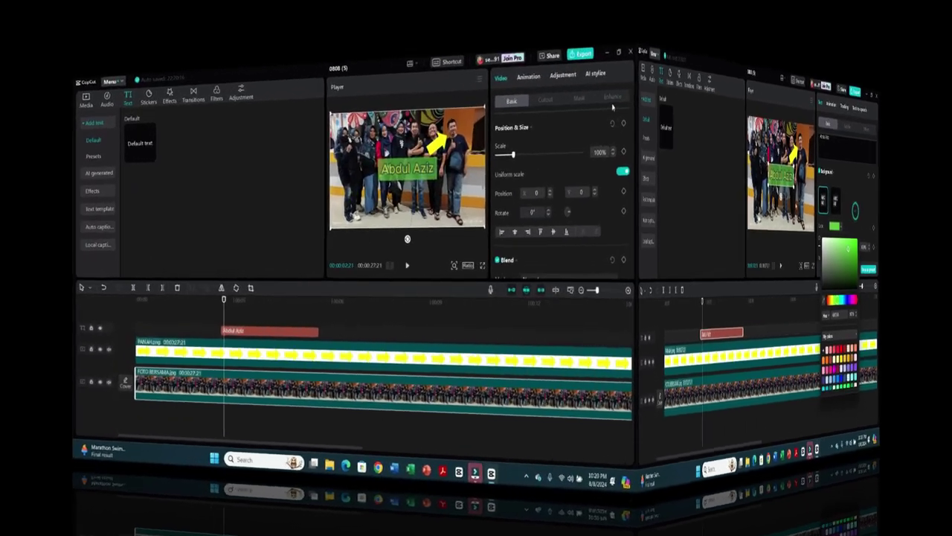
{"action": "scroll", "coordinate": [614, 178], "scroll_direction": "down", "scroll_amount": 3}
{"action": "scroll", "coordinate": [915, 158], "scroll_direction": "down", "scroll_amount": 3}
{"action": "scroll", "coordinate": [914, 191], "scroll_direction": "up", "scroll_amount": 5}
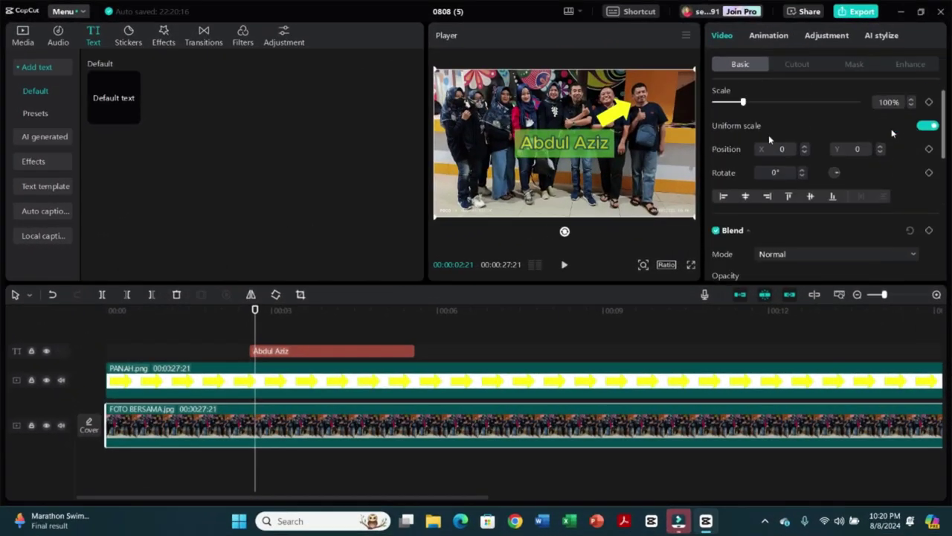
{"action": "left_click", "coordinate": [590, 147]}
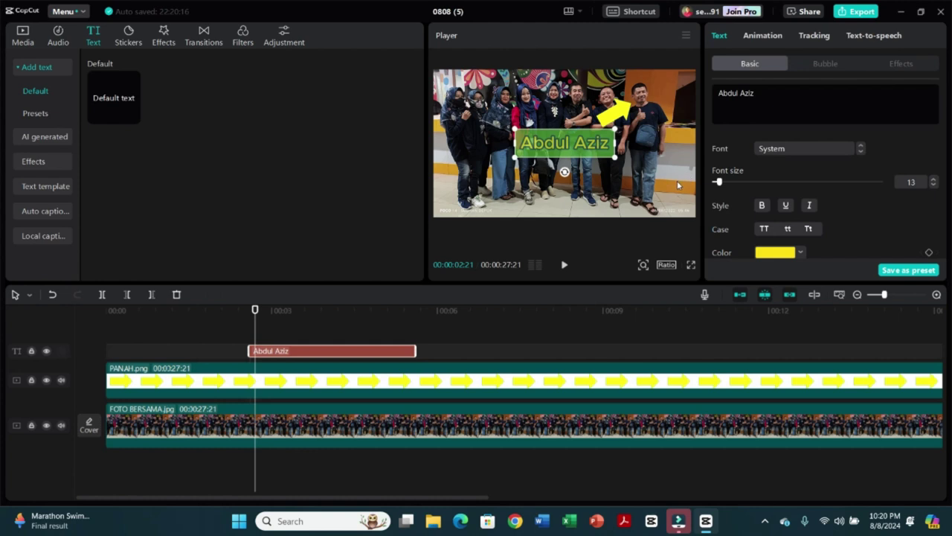
{"action": "left_click_drag", "start_coordinate": [944, 95], "coordinate": [943, 191]}
- Turn off the label's background and nudge the label slightly right and lower
{"action": "left_click", "coordinate": [713, 200]}
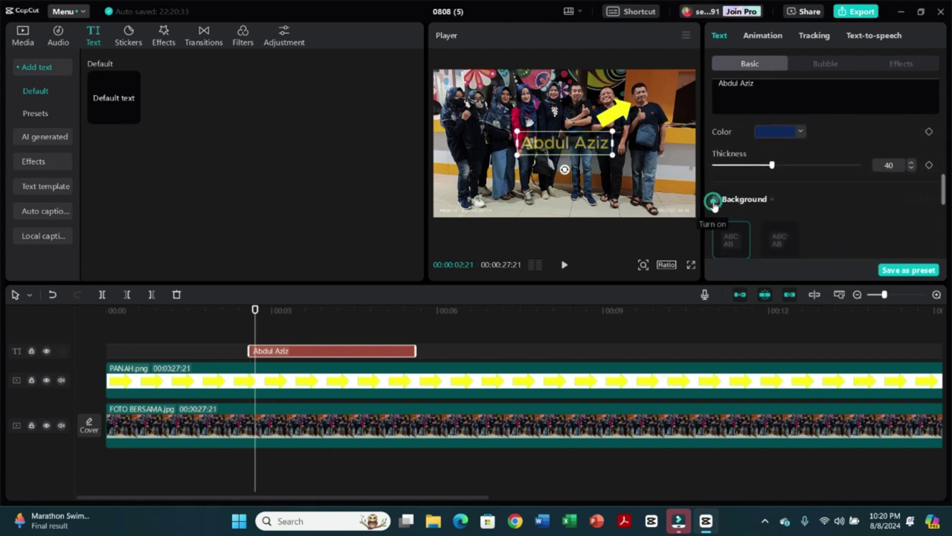
{"action": "left_click", "coordinate": [807, 185]}
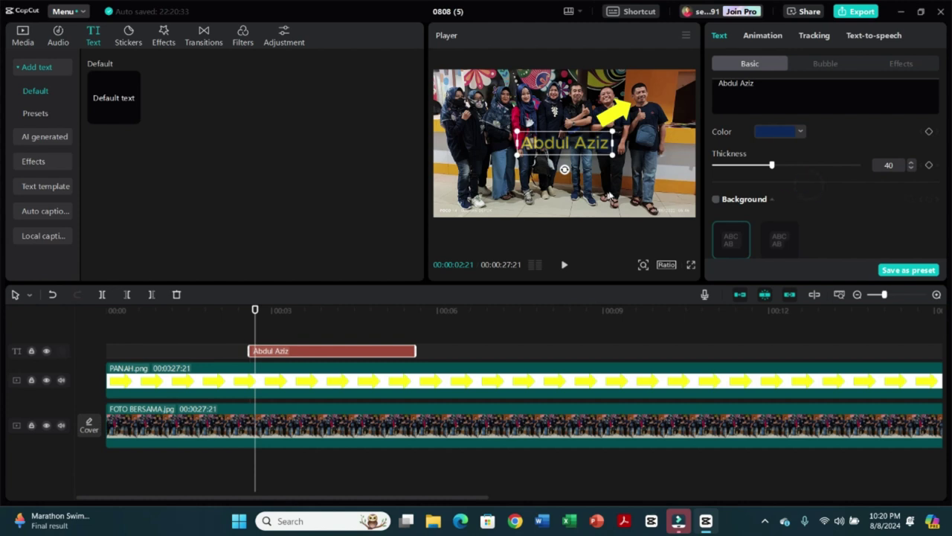
{"action": "left_click", "coordinate": [658, 177]}
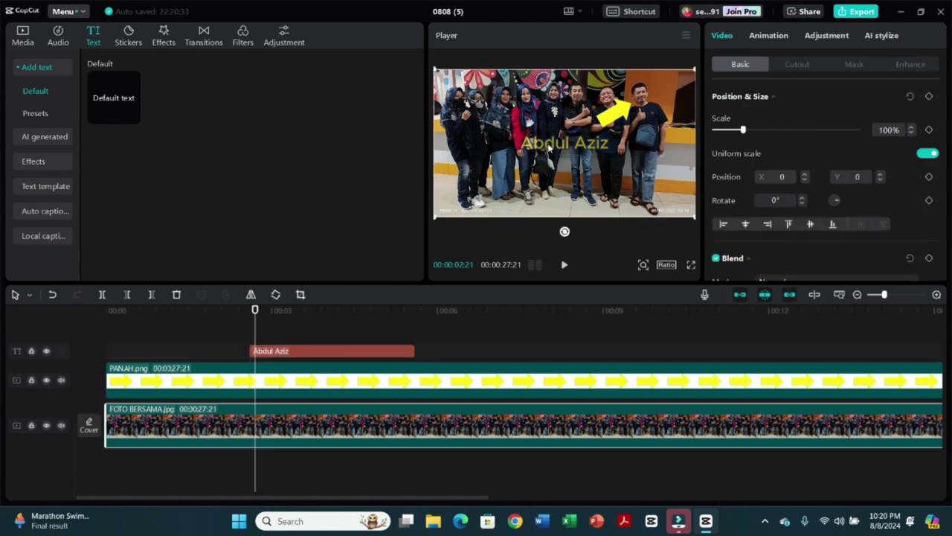
{"action": "left_click", "coordinate": [545, 152]}
{"action": "mouse_move", "coordinate": [566, 149]}
{"action": "left_mouse_down"}
{"action": "mouse_move", "coordinate": [615, 152]}
{"action": "mouse_move", "coordinate": [572, 161]}
{"action": "left_mouse_up"}
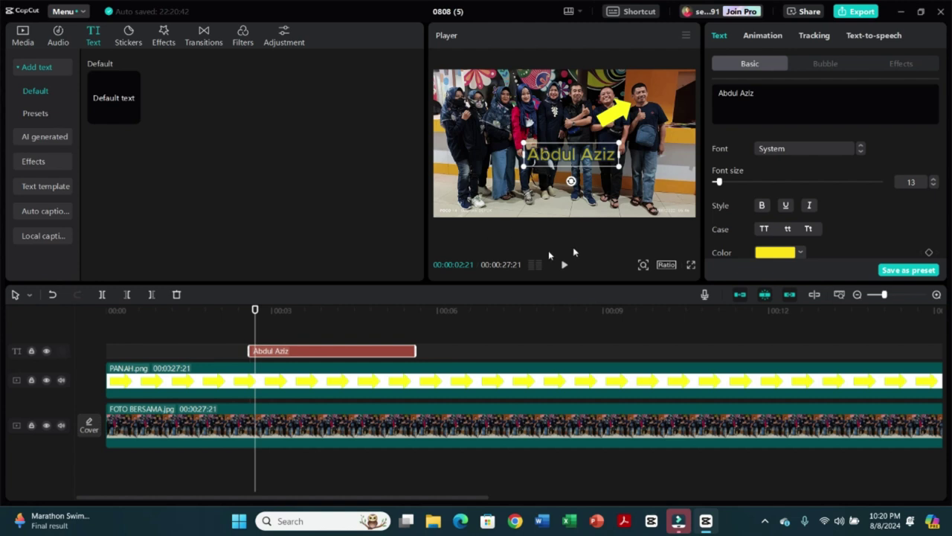
- Preview the name label's timing alongside the moving arrow, stopping around six seconds
{"action": "left_click_drag", "start_coordinate": [255, 313], "coordinate": [172, 313]}
{"action": "left_click", "coordinate": [565, 265]}
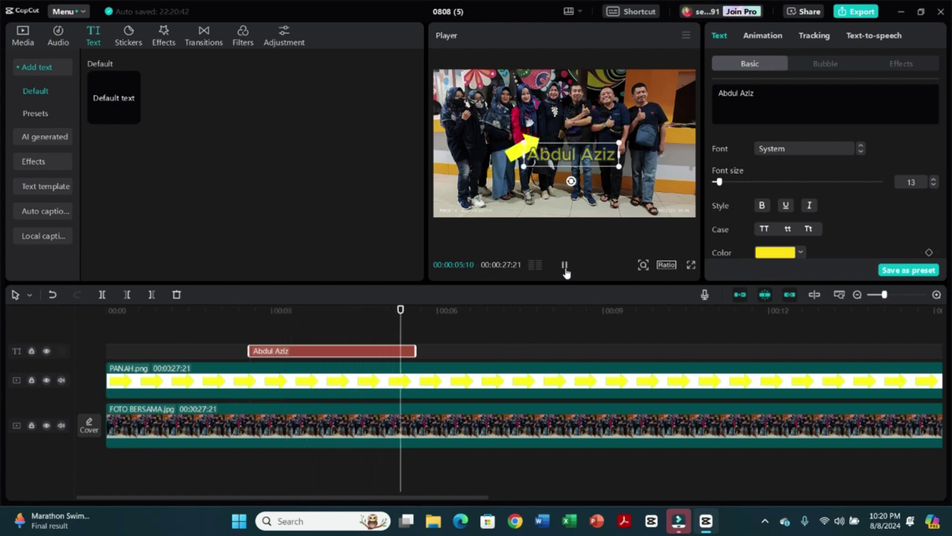
{"action": "left_click", "coordinate": [565, 267]}
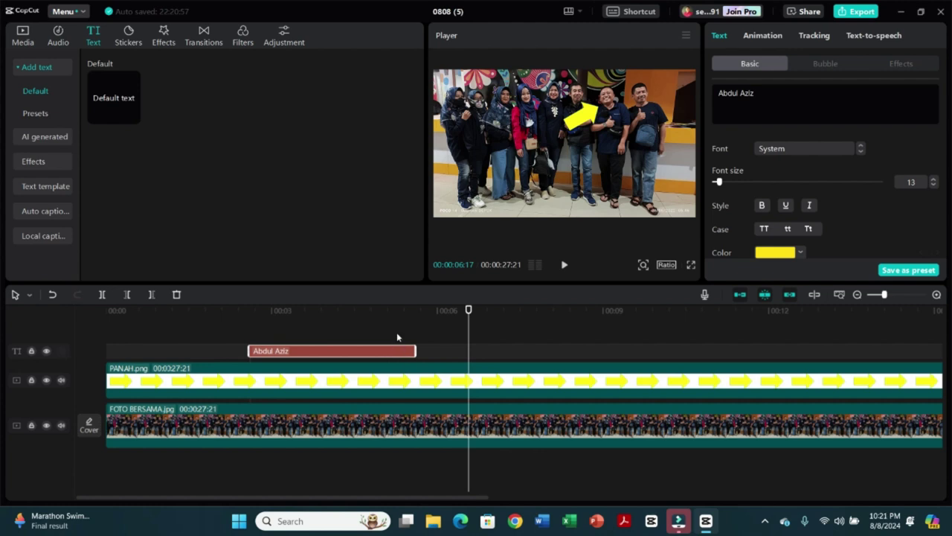
- Paste a copy of the label at about six seconds and retype it with the second person's name
{"action": "key", "text": "ctrl+v"}
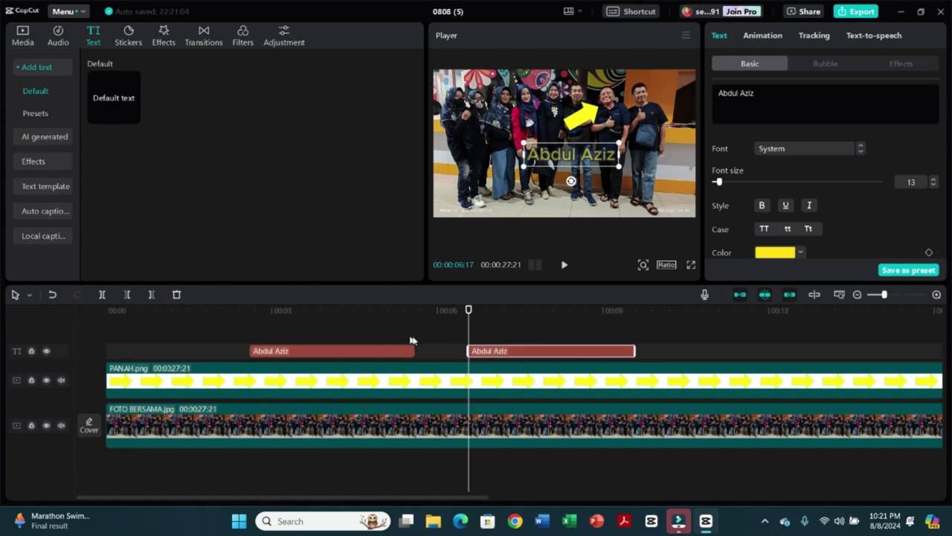
{"action": "left_click_drag", "start_coordinate": [495, 350], "coordinate": [477, 350]}
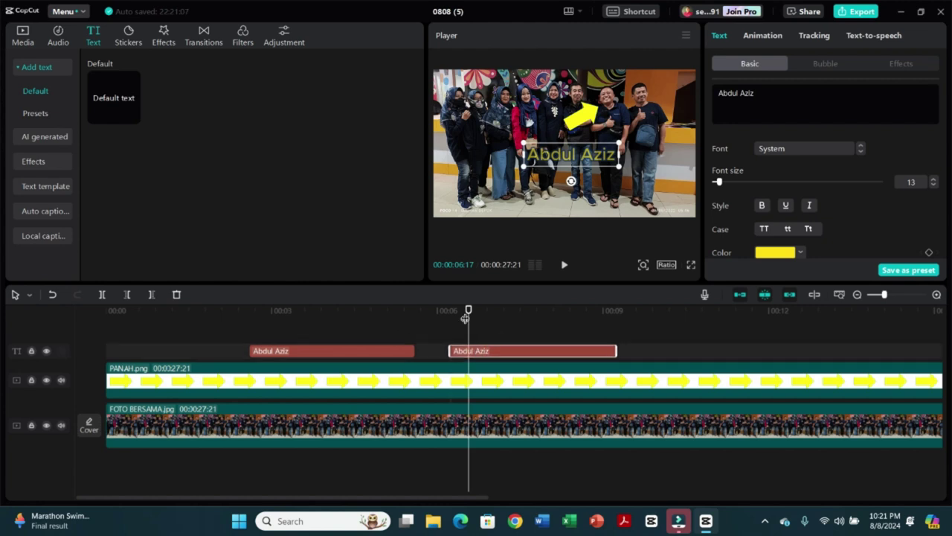
{"action": "left_click_drag", "start_coordinate": [467, 311], "coordinate": [464, 337]}
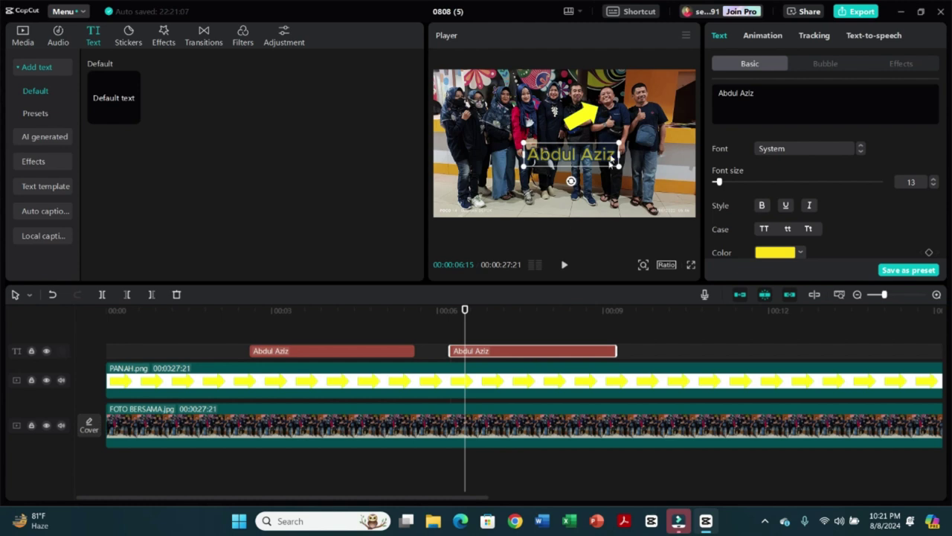
{"action": "left_click_drag", "start_coordinate": [776, 91], "coordinate": [712, 99]}
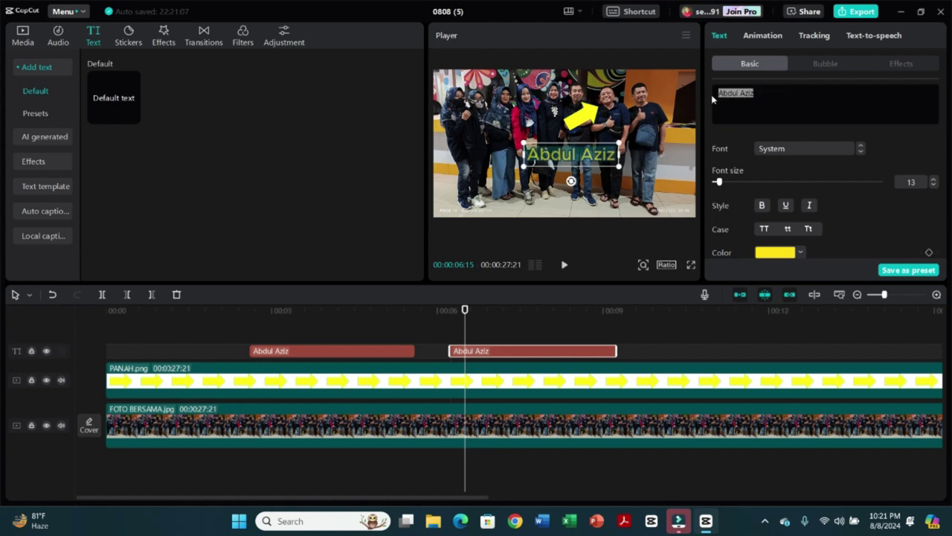
{"action": "type", "text": "A"}
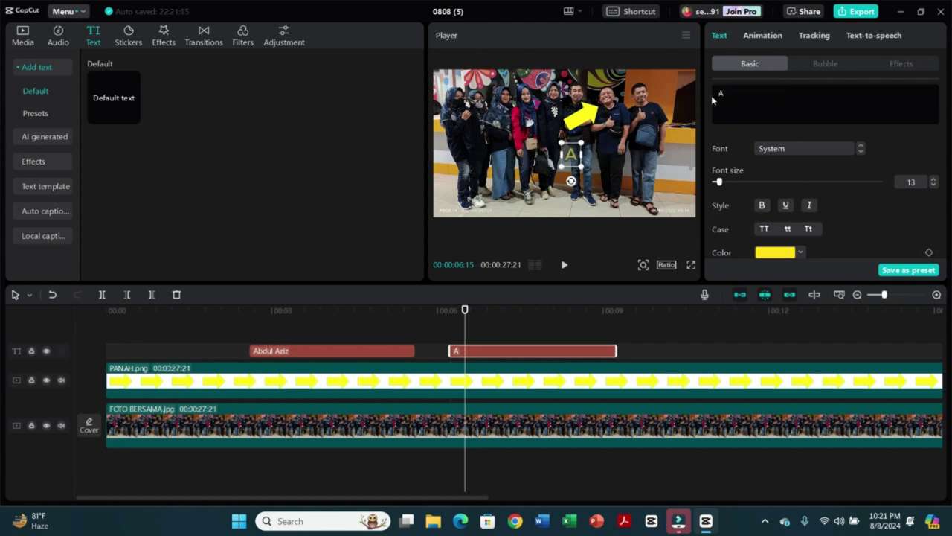
{"action": "type", "text": "ri"}
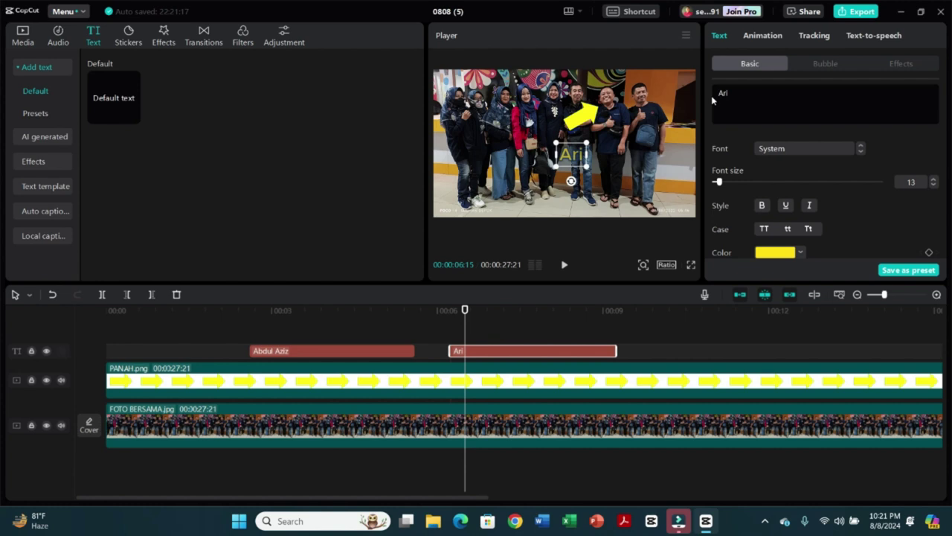
{"action": "type", "text": " Ko"}
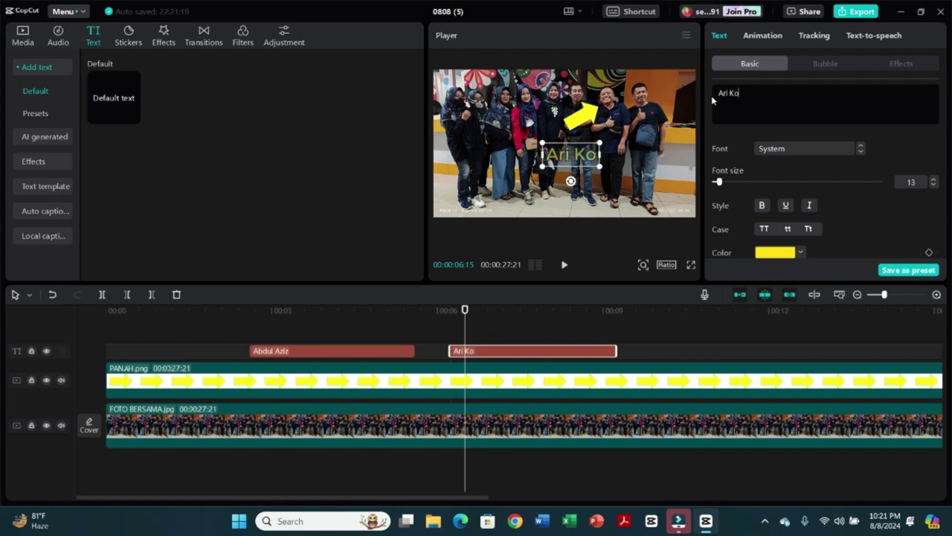
{"action": "type", "text": "mite"}
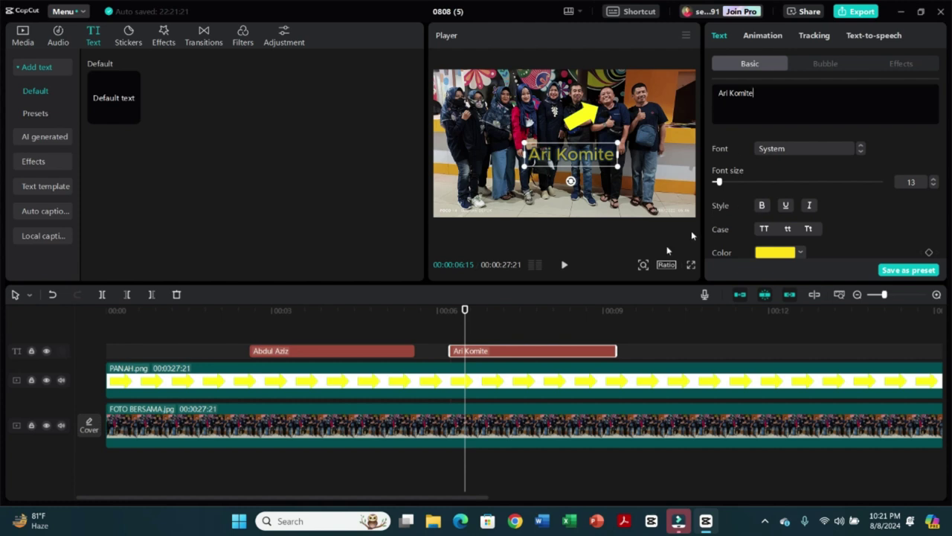
{"action": "left_click_drag", "start_coordinate": [466, 312], "coordinate": [106, 312]}
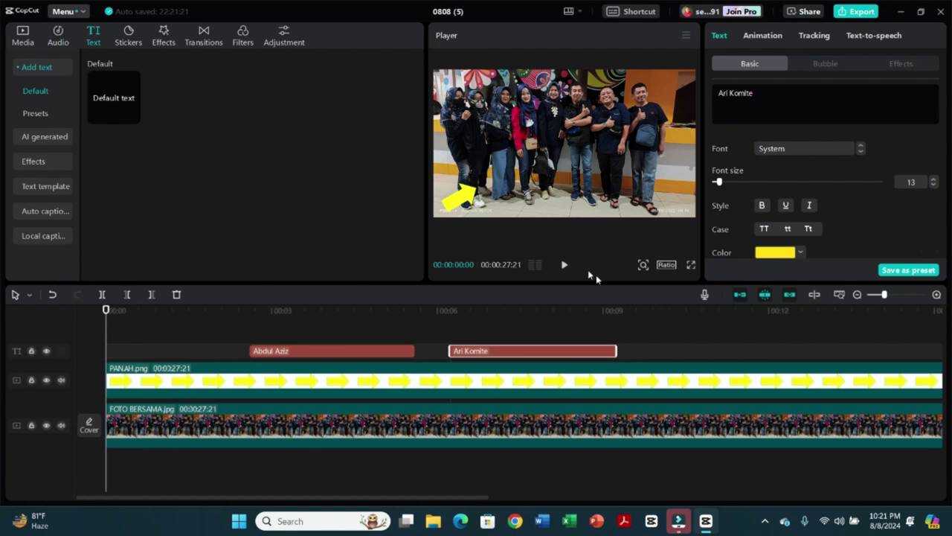
- Play the video from the start and rename the copied label to 'Hehen (Kepsek)'
{"action": "left_click", "coordinate": [565, 266]}
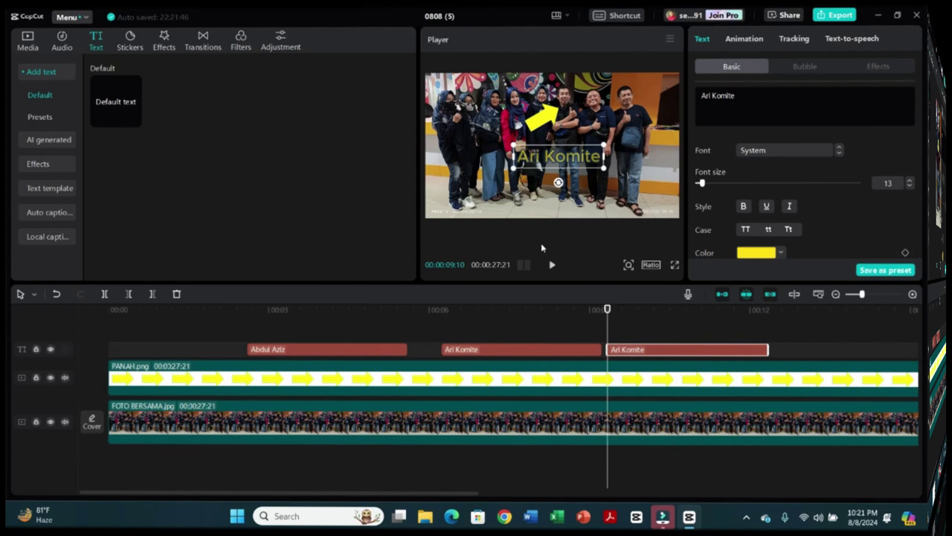
{"action": "key", "text": "ctrl+a"}
{"action": "type", "text": "Hehehn ("}
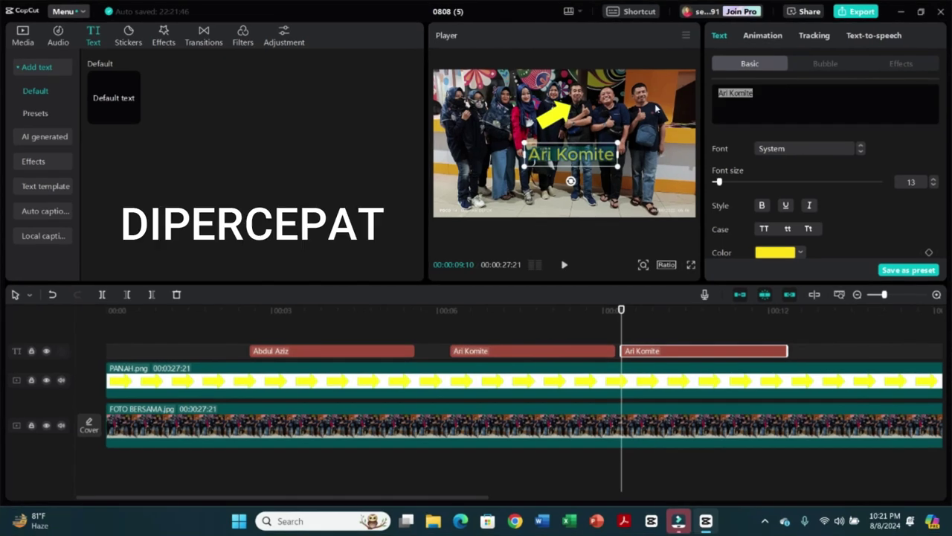
{"action": "type", "text": "Kepsek)"}
{"action": "key", "text": "BackSpace"}
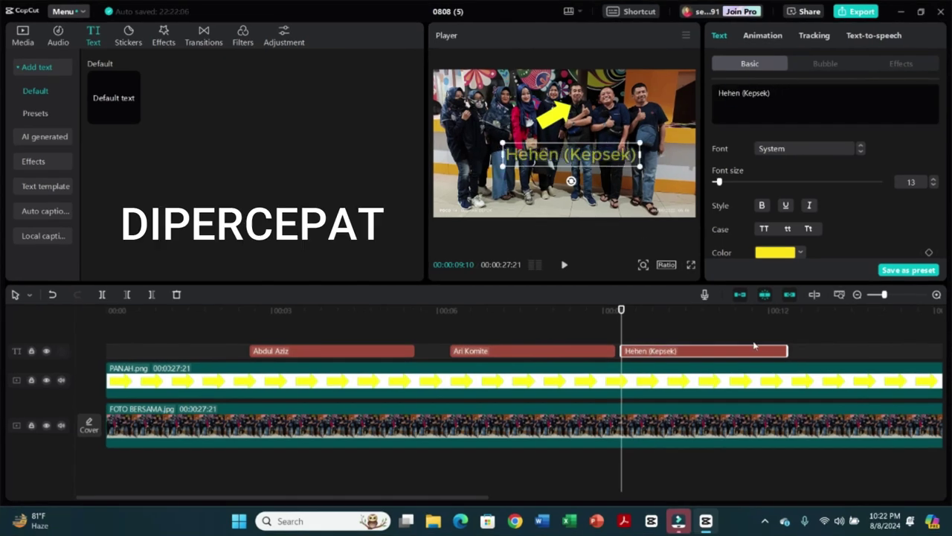
- End the Hehen (Kepsek) label at 12 seconds and add a 'Tety' label right after it
{"action": "left_click", "coordinate": [782, 346]}
{"action": "left_click_drag", "start_coordinate": [783, 346], "coordinate": [776, 346]}
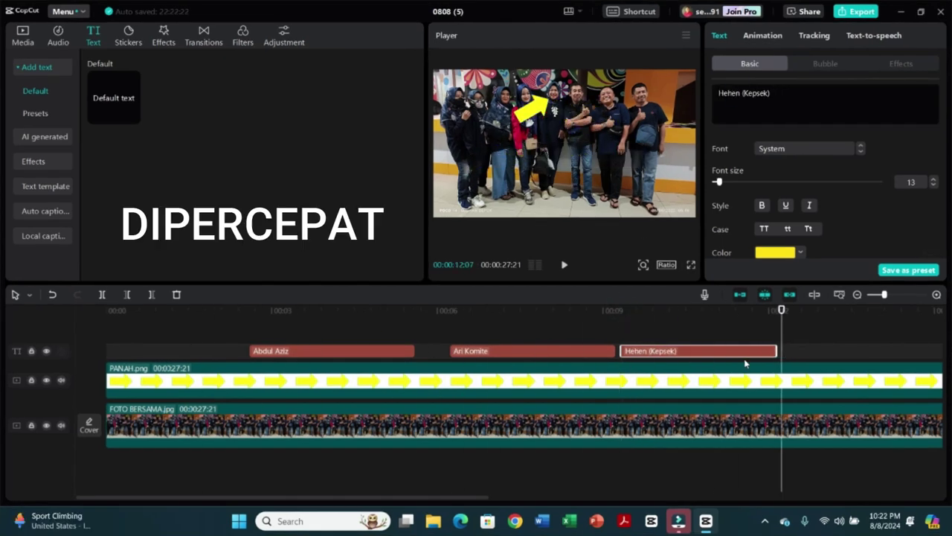
{"action": "key", "text": "ctrl+c"}
{"action": "key", "text": "ctrl+v"}
{"action": "key", "text": "ctrl+a"}
{"action": "type", "text": "Tety"}
- Adjust the Tety label's timing and add a 'Caca' label after it
{"action": "left_click_drag", "start_coordinate": [782, 309], "coordinate": [918, 309]}
{"action": "left_click_drag", "start_coordinate": [936, 350], "coordinate": [706, 350]}
{"action": "key", "text": "ctrl+c"}
{"action": "key", "text": "ctrl+v"}
{"action": "key", "text": "ctrl+a"}
{"action": "type", "text": "Caca"}
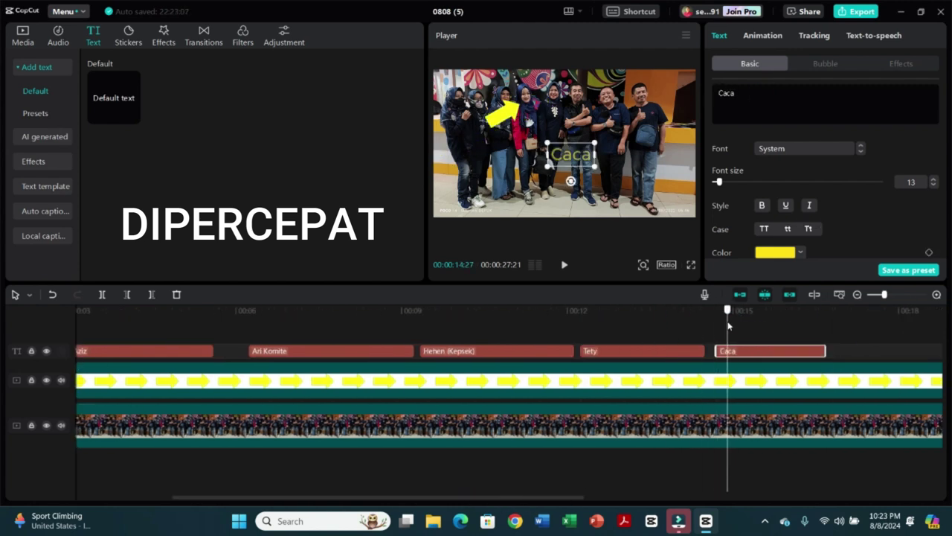
- Add an 'Mbuy' label starting at about 17 seconds
{"action": "left_click", "coordinate": [883, 310]}
{"action": "key", "text": "ctrl+c"}
{"action": "key", "text": "ctrl+v"}
{"action": "key", "text": "ctrl+a"}
{"action": "type", "text": "Mbuy"}
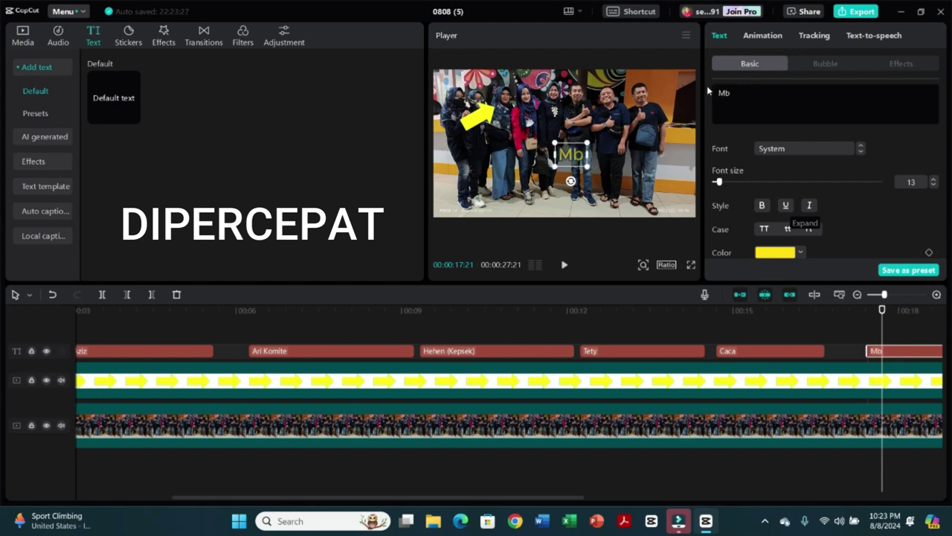
- Trim the Mbuy label and add a 'Sila' label at about 22 seconds
{"action": "left_click_drag", "start_coordinate": [536, 497], "coordinate": [677, 496]}
{"action": "left_click", "coordinate": [760, 309]}
{"action": "left_click", "coordinate": [819, 309]}
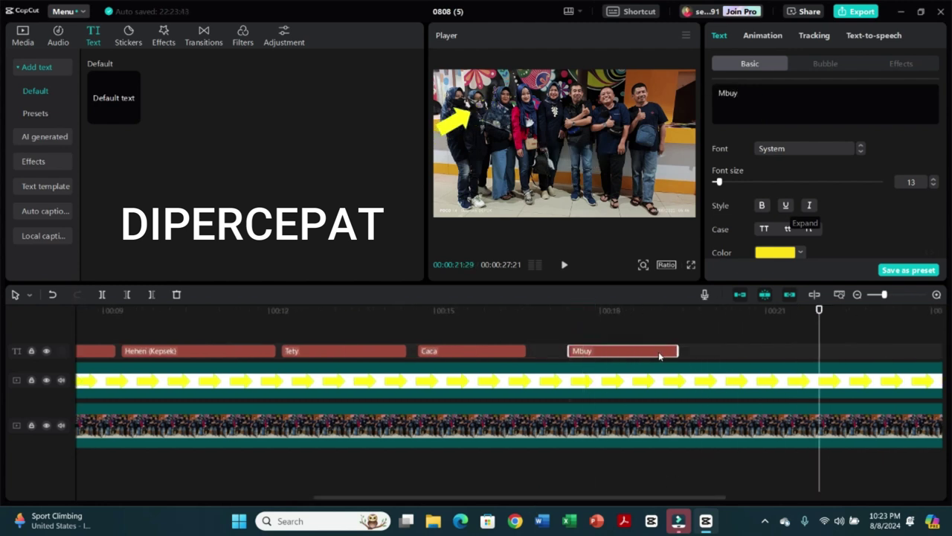
{"action": "key", "text": "ctrl+c"}
{"action": "key", "text": "ctrl+v"}
{"action": "key", "text": "ctrl+a"}
{"action": "type", "text": "Sila"}
- Trim the Sila label, add a final 'Hartinah' label at about 25 seconds, and review the labels
{"action": "left_click_drag", "start_coordinate": [521, 497], "coordinate": [588, 497]}
{"action": "left_click_drag", "start_coordinate": [766, 309], "coordinate": [879, 310]}
{"action": "key", "text": "ctrl+c"}
{"action": "key", "text": "ctrl+v"}
{"action": "key", "text": "ctrl+a"}
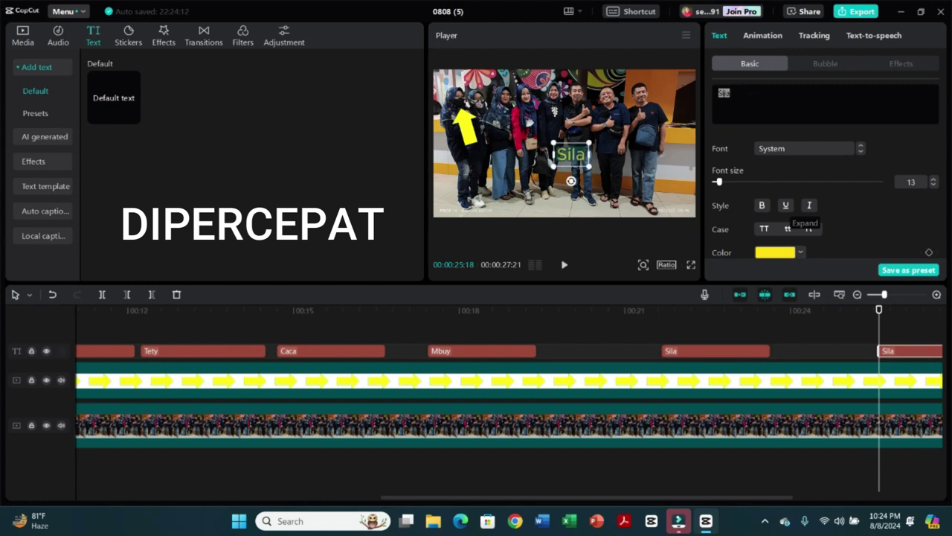
{"action": "type", "text": "Hartinah"}
{"action": "scroll", "coordinate": [654, 311], "scroll_direction": "right", "scroll_amount": 3}
{"action": "left_click_drag", "start_coordinate": [655, 310], "coordinate": [561, 309]}
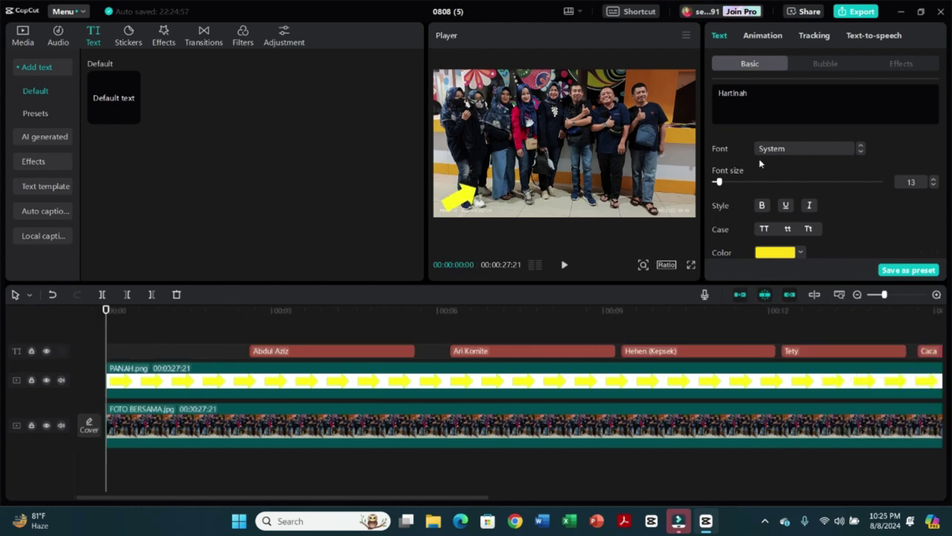
- Export the video titled 'edit teks dan animasi' as a 1080P, 30fps H.264 mp4
{"action": "left_click", "coordinate": [857, 11]}
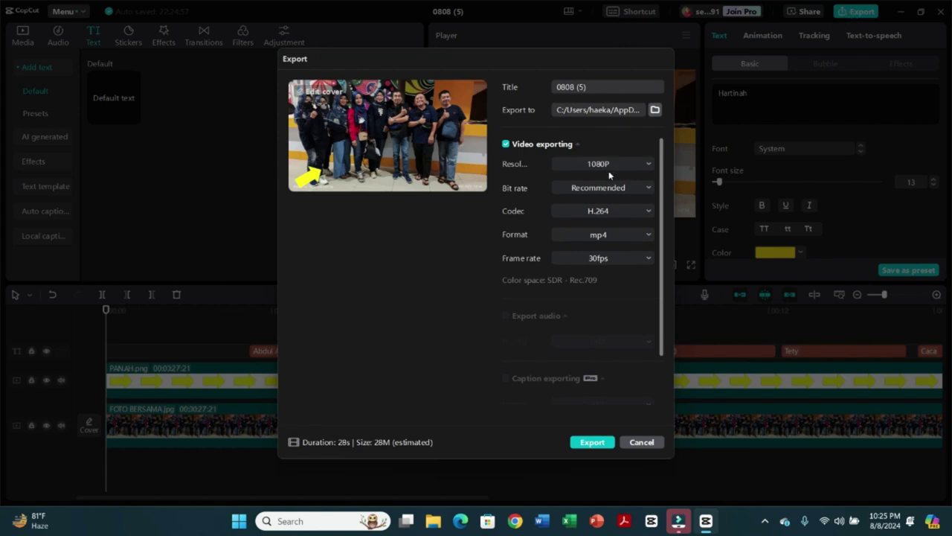
{"action": "triple_click", "coordinate": [594, 86]}
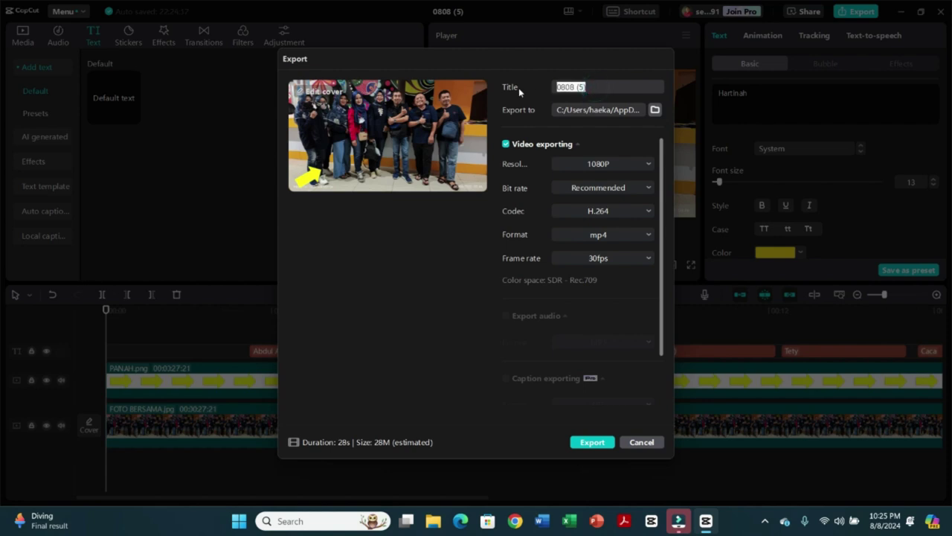
{"action": "type", "text": "edit teks dan animasi"}
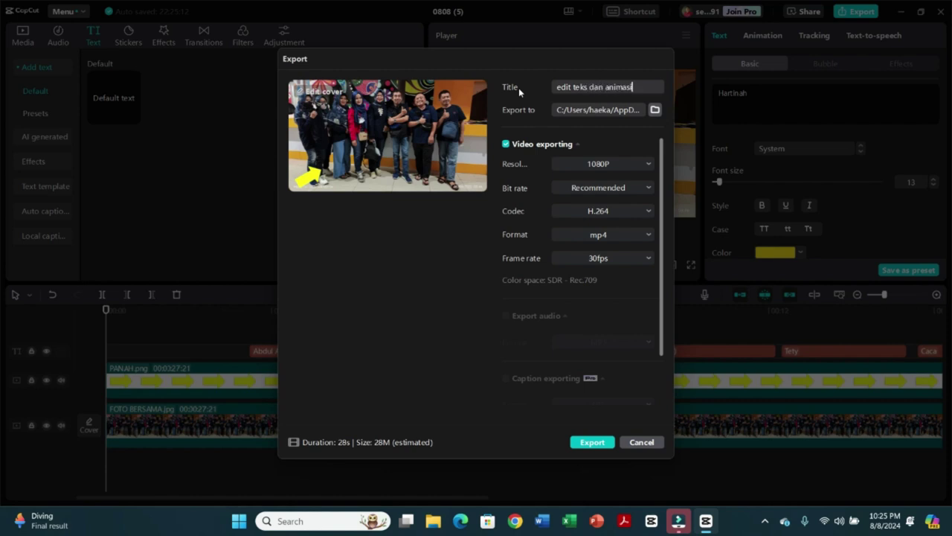
{"action": "left_click", "coordinate": [593, 443]}
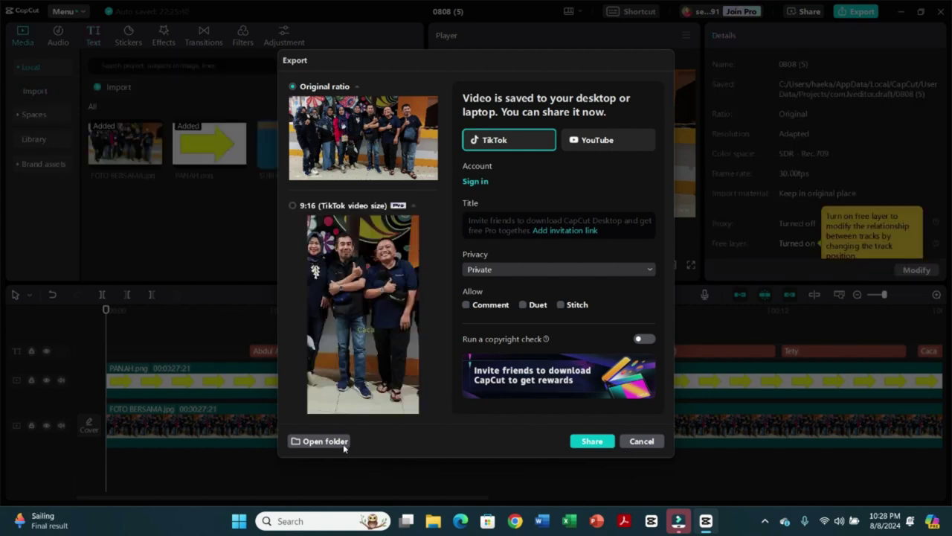
- Open the export folder and play the exported 'edit teks dan animasi' MP4 in the media player
{"action": "left_click", "coordinate": [343, 445]}
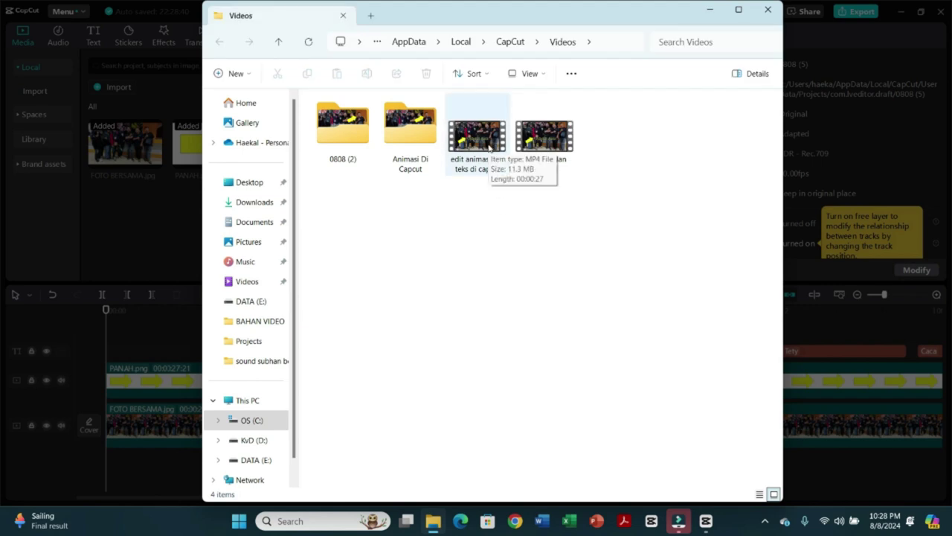
{"action": "double_click", "coordinate": [489, 148]}
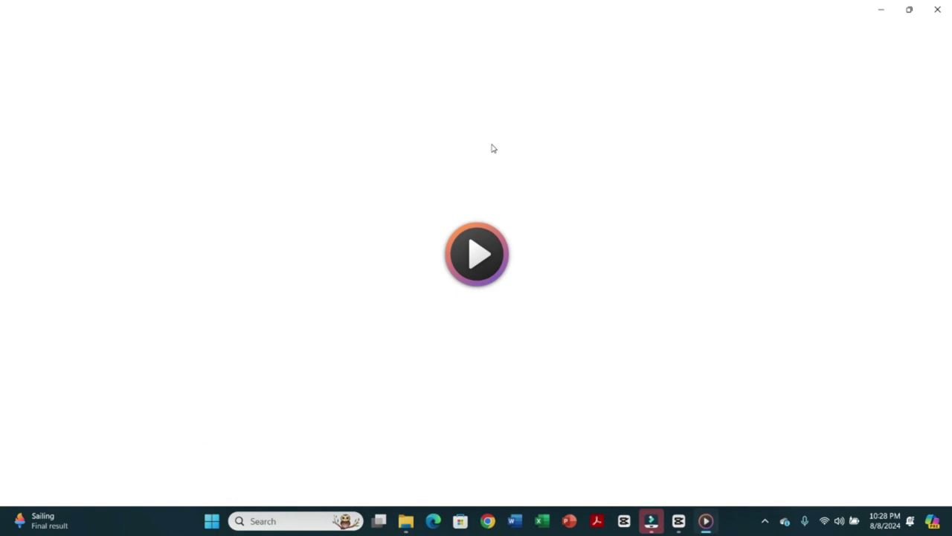